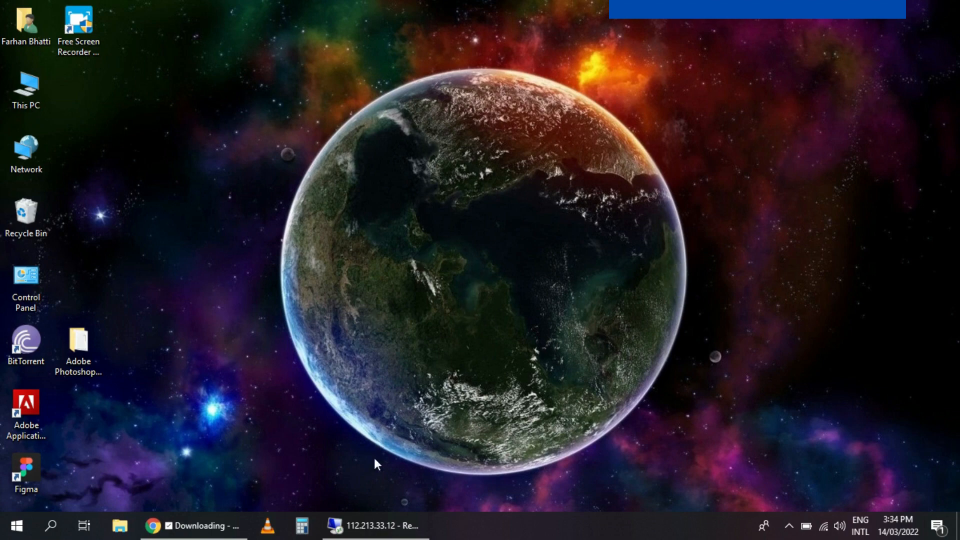
- Bring the remote desktop session with the eBay orders awaiting postage to full screen
left_click(378, 525)
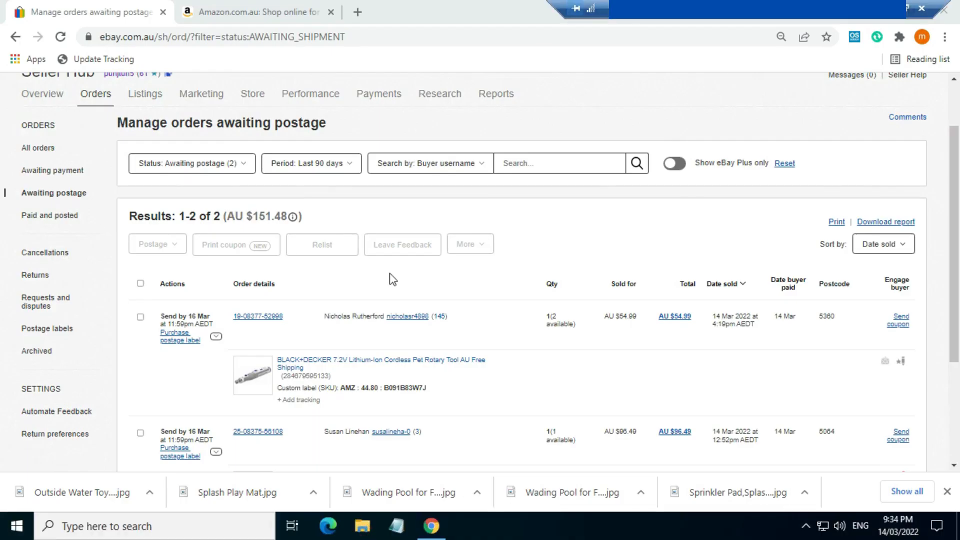
- Select the first order's SKU code B091B83W7J in the rotary tool's custom label
scroll(396, 278, "down", 1)
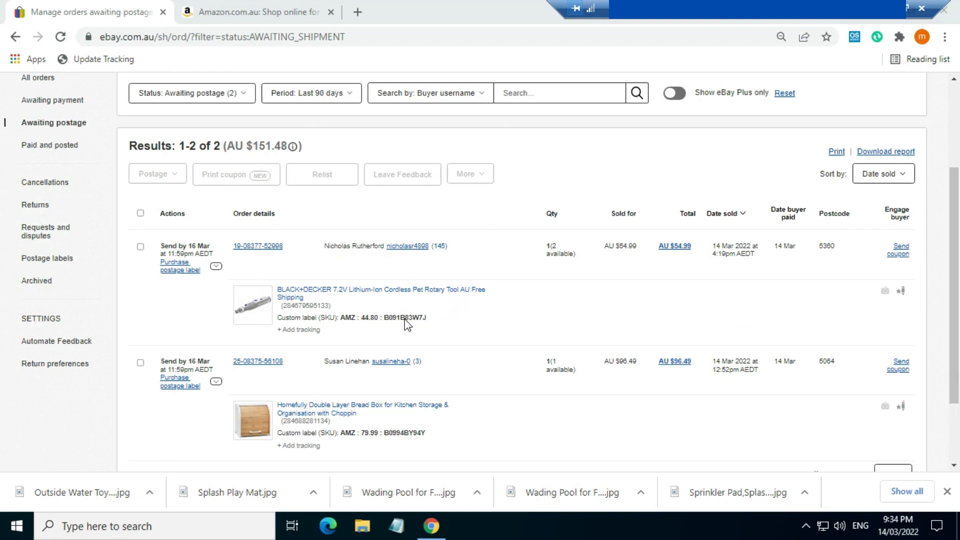
left_click_drag(429, 320, 386, 318)
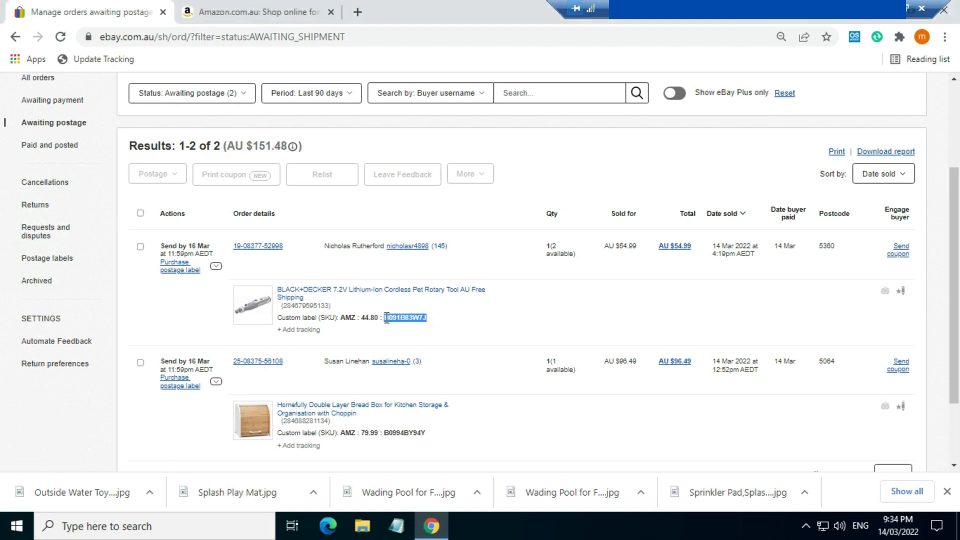
left_click(433, 319)
left_click_drag(433, 319, 383, 318)
key("ctrl+c")
- Search Amazon.com.au for the pasted SKU B091B83W7J
key("ctrl+Tab")
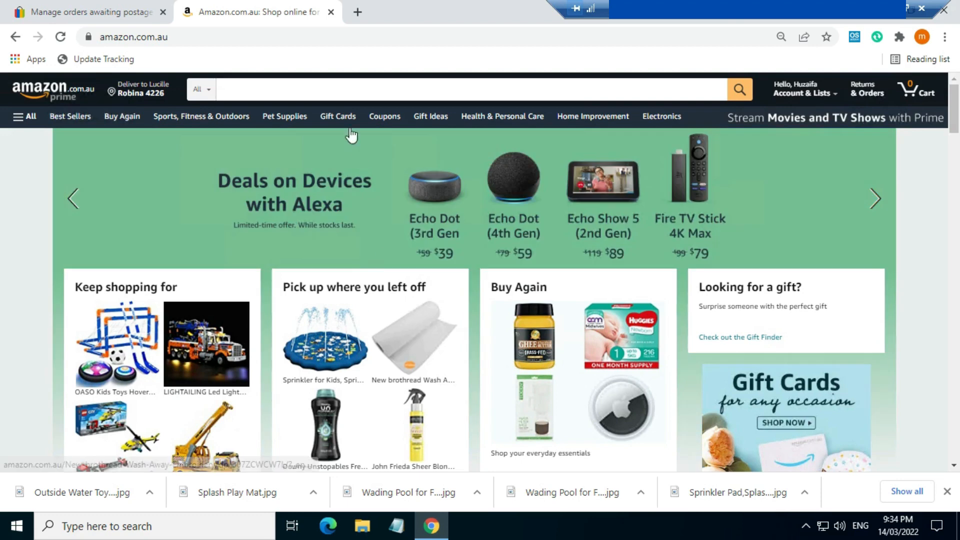
left_click(352, 90)
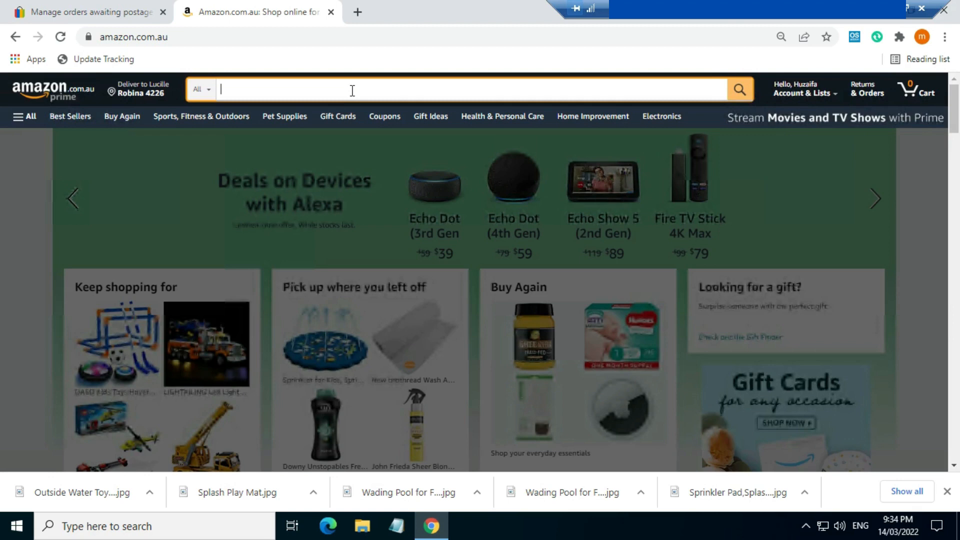
key("ctrl+v")
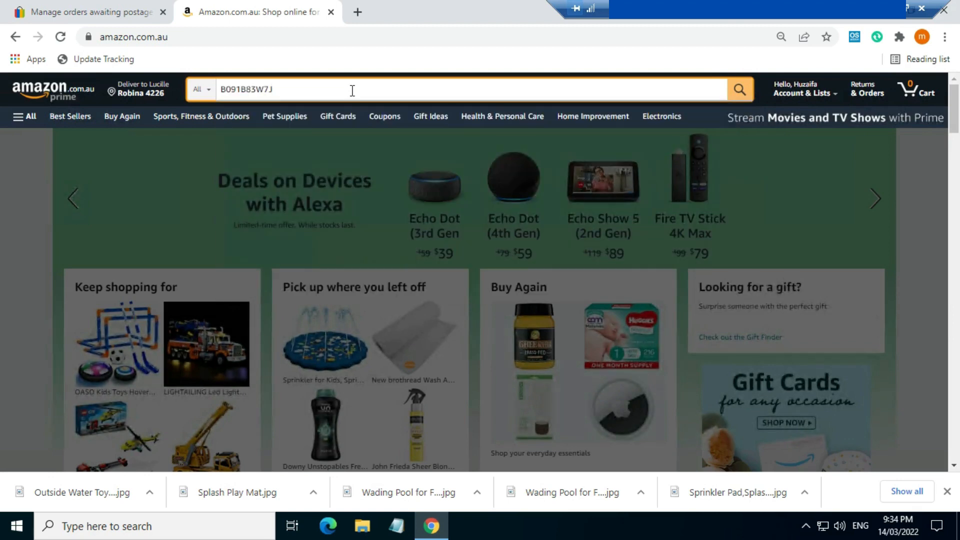
key("Return")
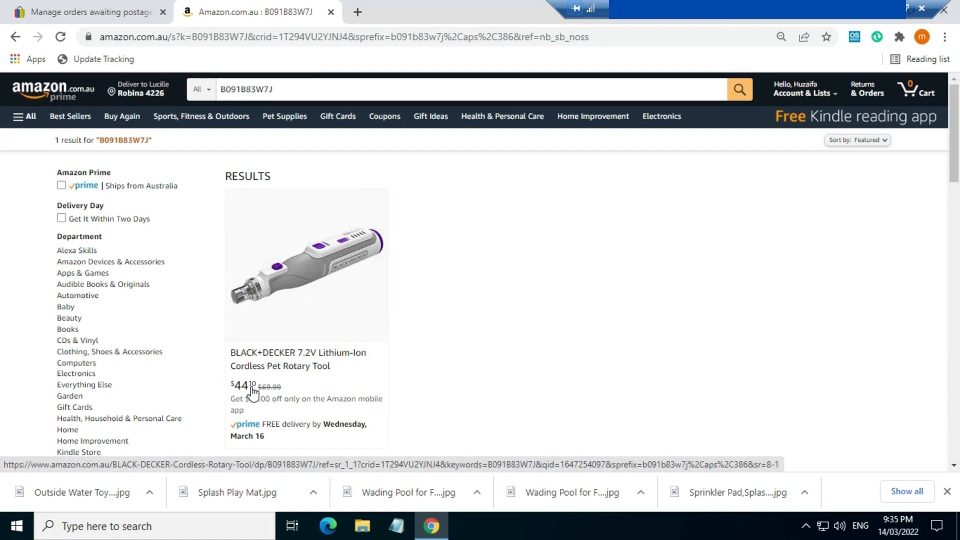
- Check the 44.80 cost noted in the eBay SKU against Amazon's $44.10 result
left_click(120, 7)
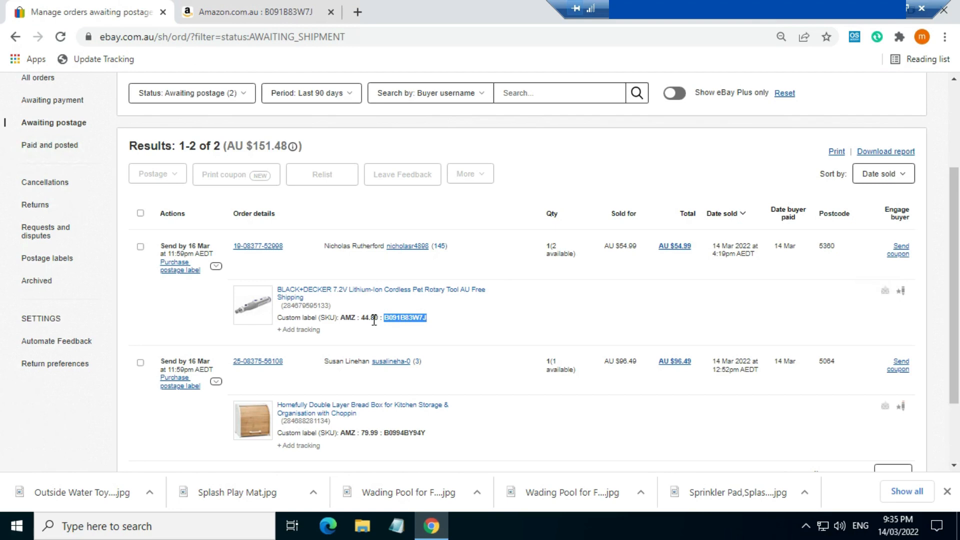
left_click_drag(370, 320, 379, 320)
left_click(249, 7)
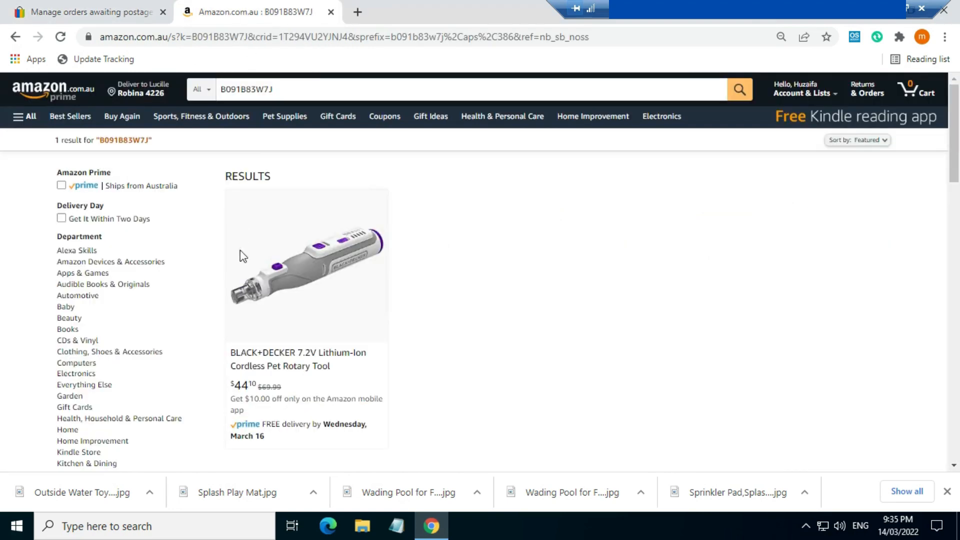
- Buy the BLACK+DECKER rotary tool now and choose to add a new delivery address
left_click(271, 353)
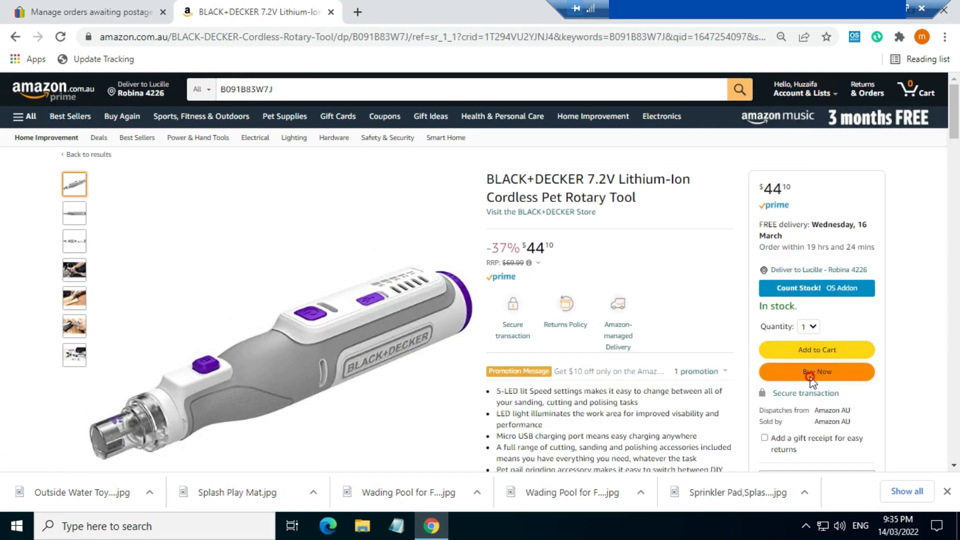
left_click(811, 378)
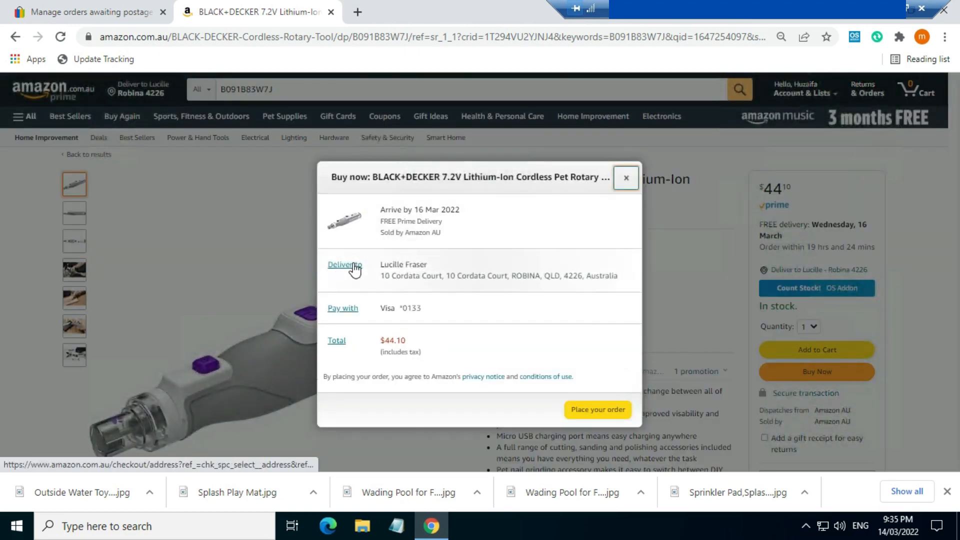
left_click(349, 269)
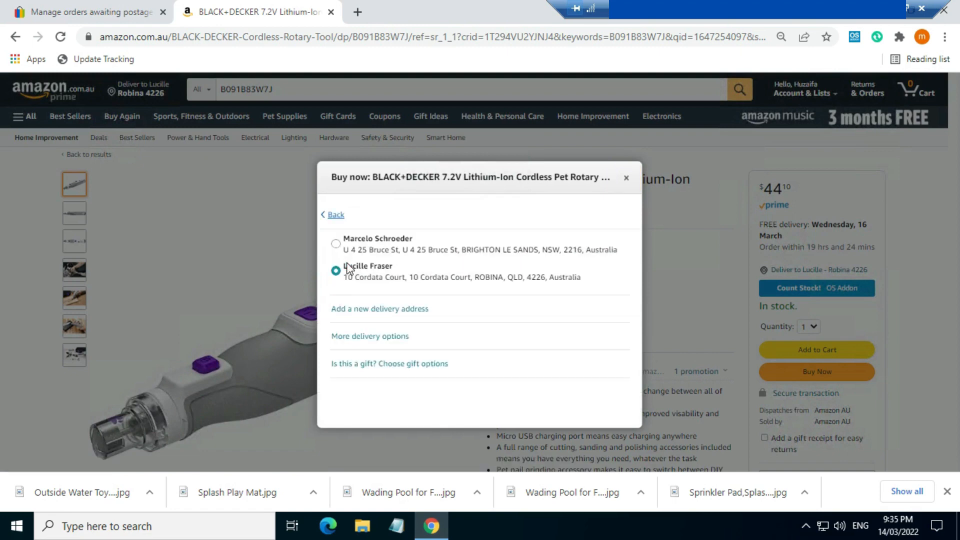
left_click(372, 309)
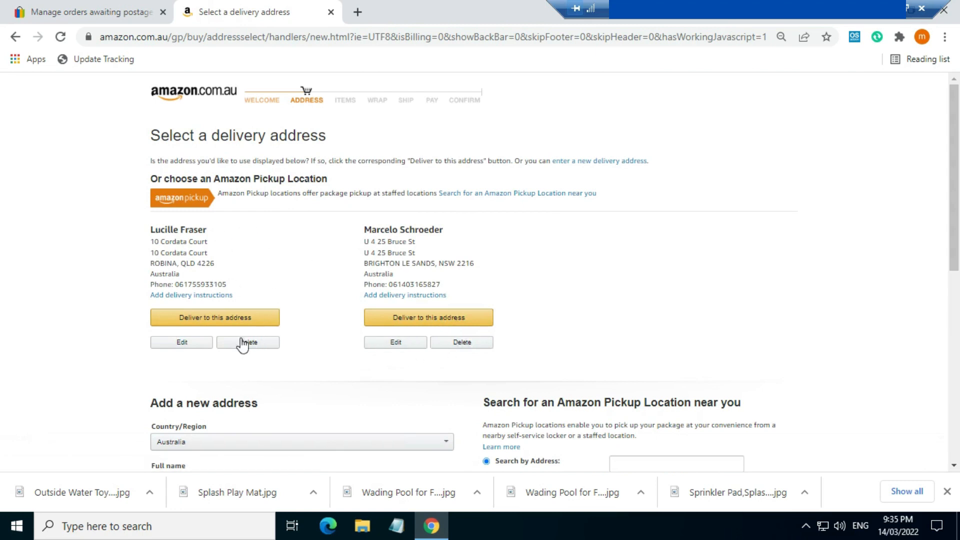
- Open the edit form for the first saved Amazon address, then return to the eBay orders
left_click(178, 345)
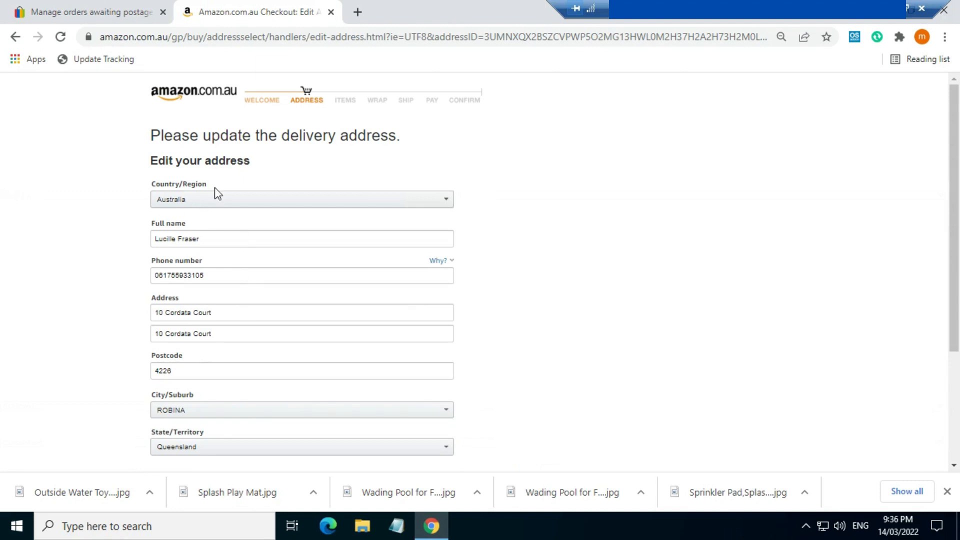
scroll(166, 118, "down", 1)
scroll(164, 95, "up", 1)
left_click(131, 14)
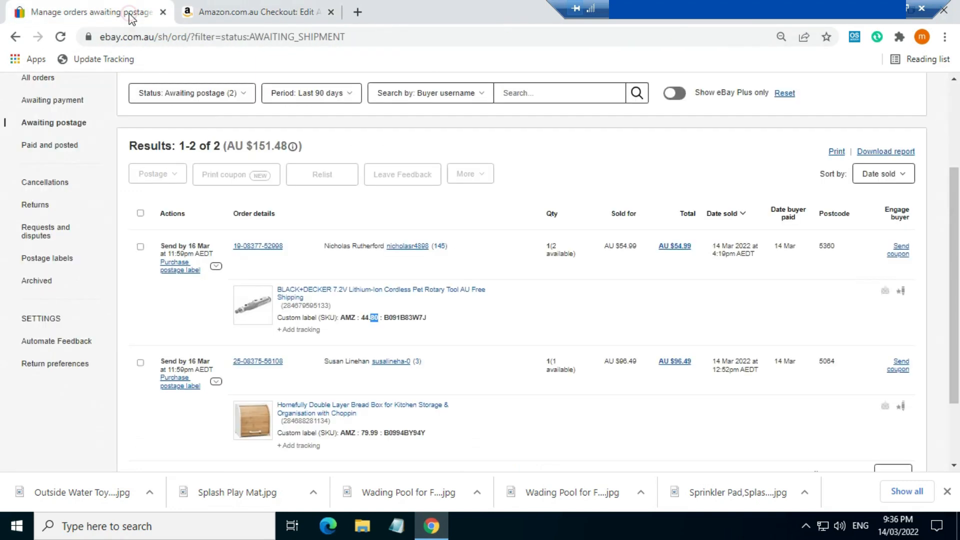
- Open the first eBay order's details and copy the buyer's postage name for the Amazon form
left_click(264, 252)
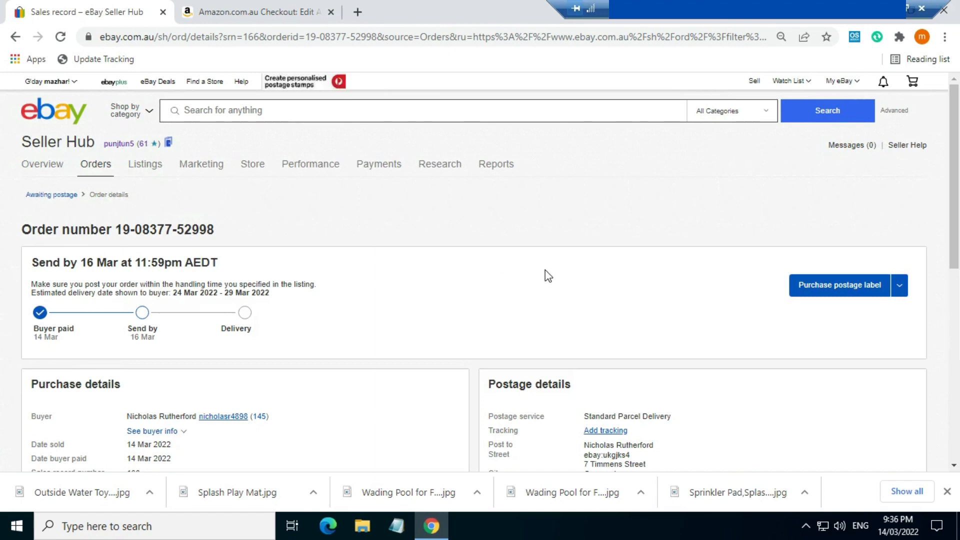
scroll(525, 280, "down", 1)
scroll(425, 277, "down", 3)
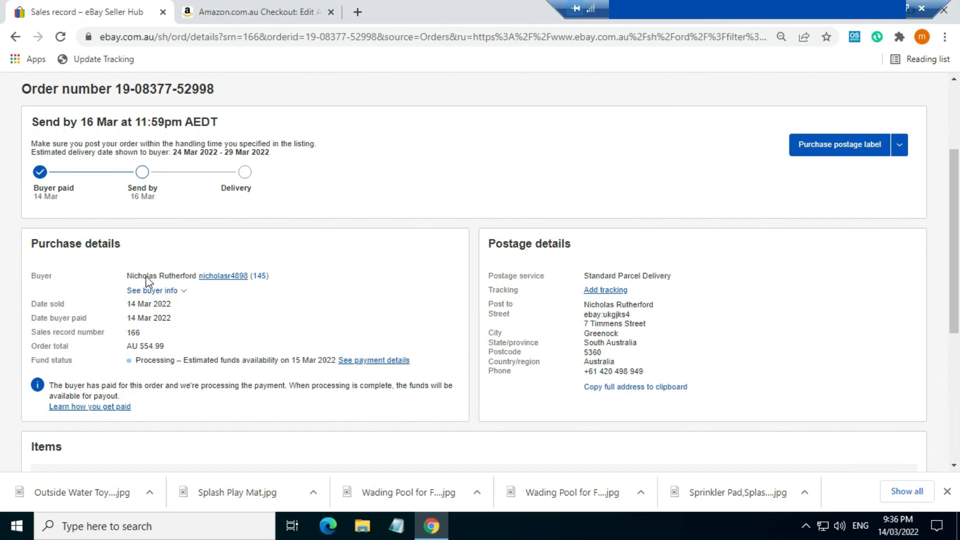
left_click_drag(111, 273, 144, 275)
left_click(696, 299)
left_click(602, 304)
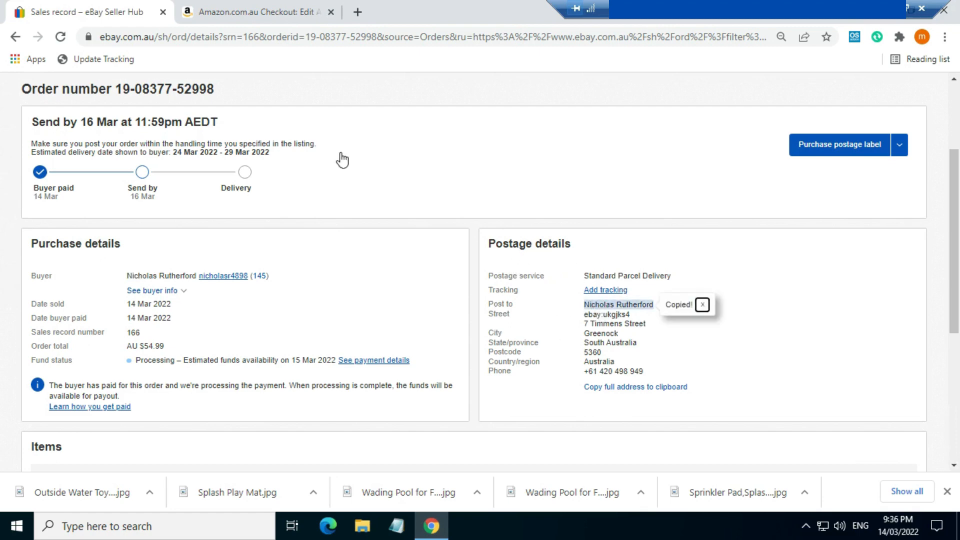
left_click(223, 1)
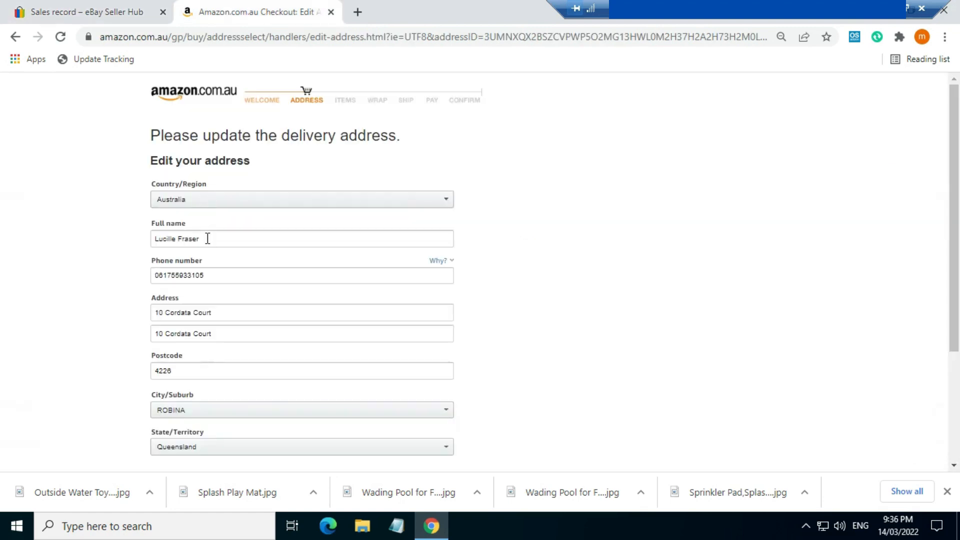
- Replace the Amazon form's full name with the eBay buyer's name
left_click_drag(206, 238, 154, 237)
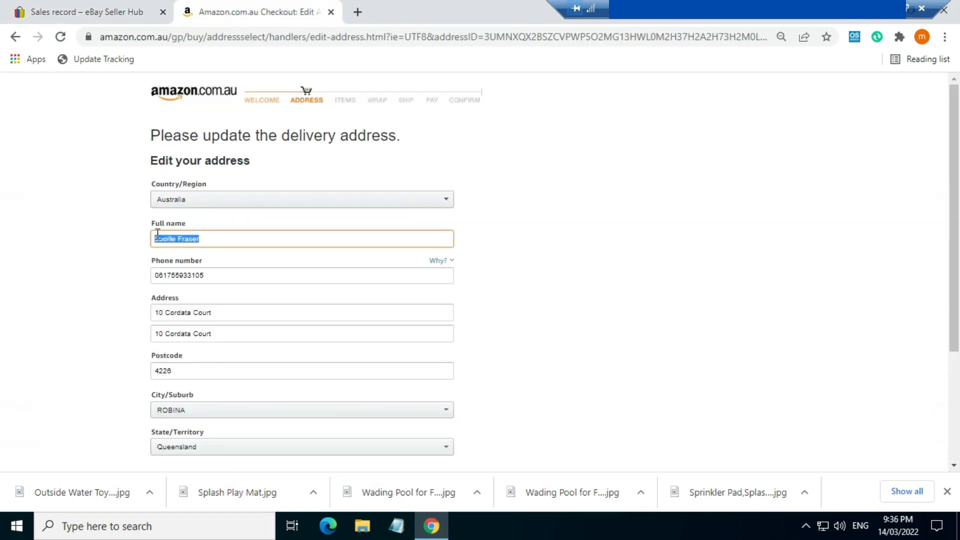
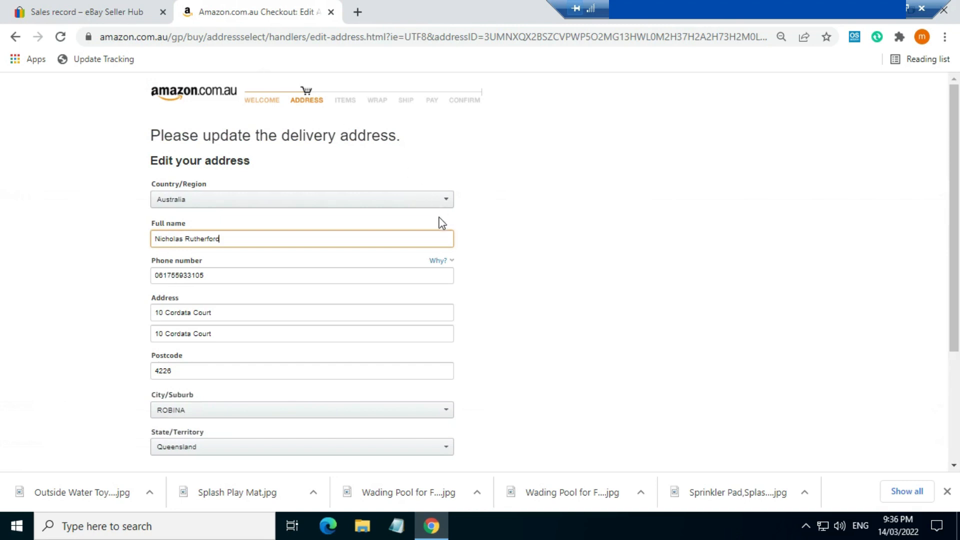
key("ctrl+shift+Tab")
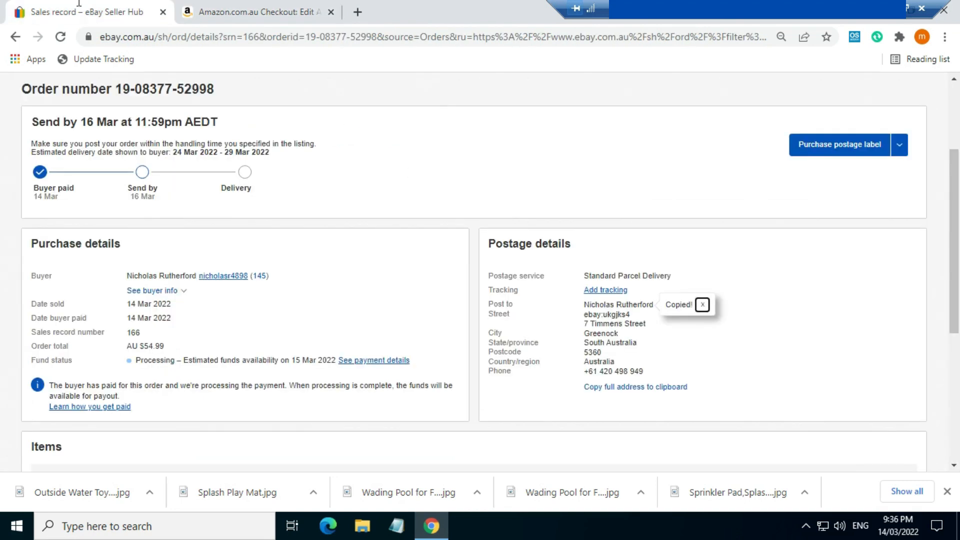
- Replace the phone number with the buyer's phone number, then copy their street line
left_click(622, 371)
key("ctrl+c")
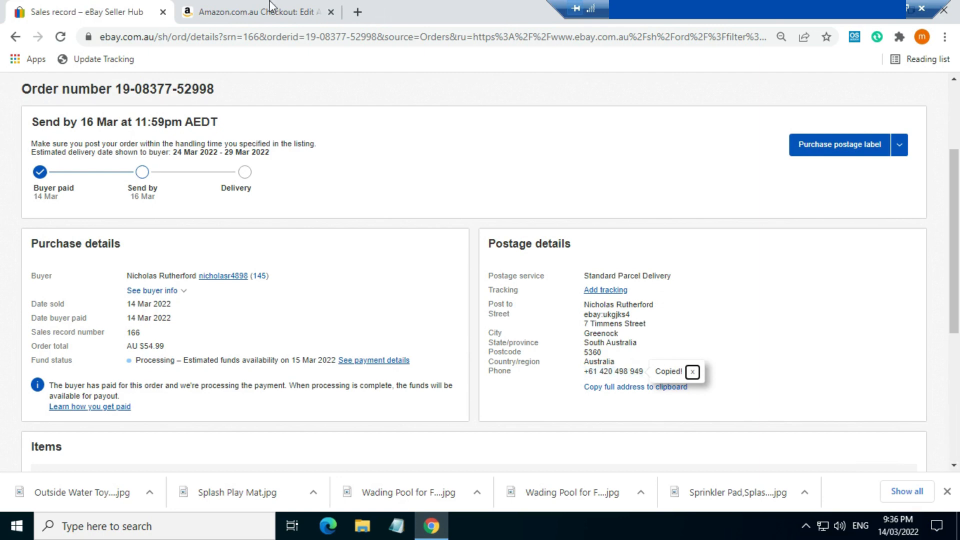
left_click(270, 10)
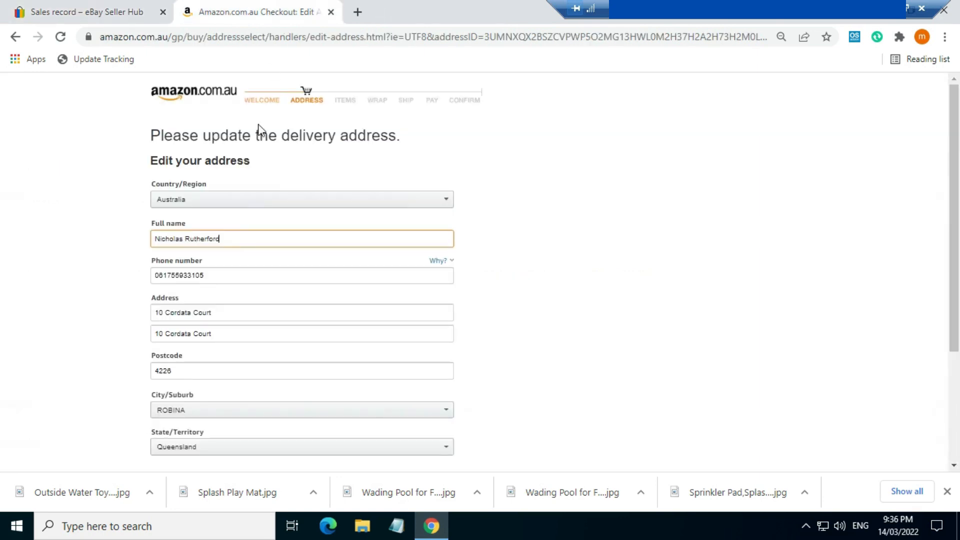
left_click(211, 275)
key("BackSpace")
key("BackSpace")
key("BackSpace")
key("BackSpace")
key("BackSpace")
key("BackSpace")
key("BackSpace")
key("BackSpace")
key("BackSpace")
key("BackSpace")
key("BackSpace")
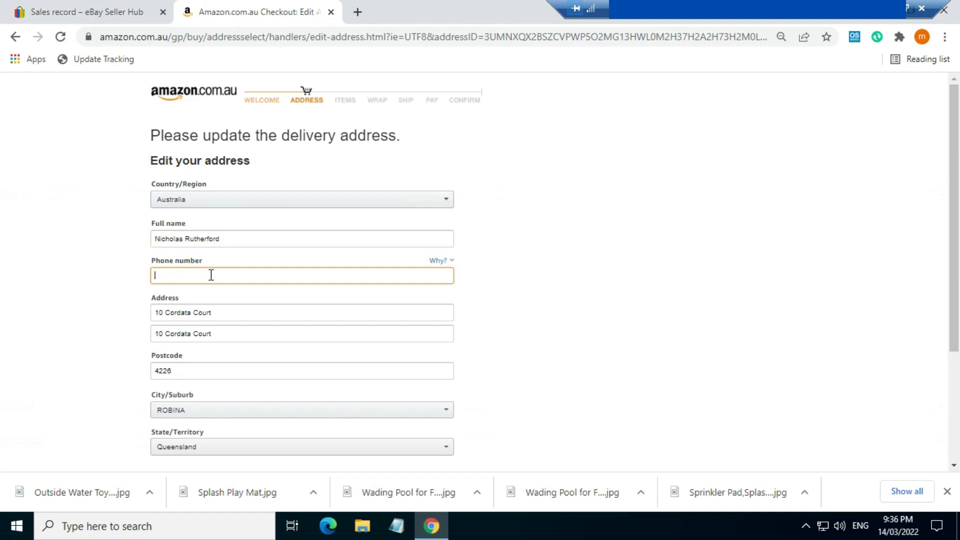
key("ctrl+v")
left_click(121, 9)
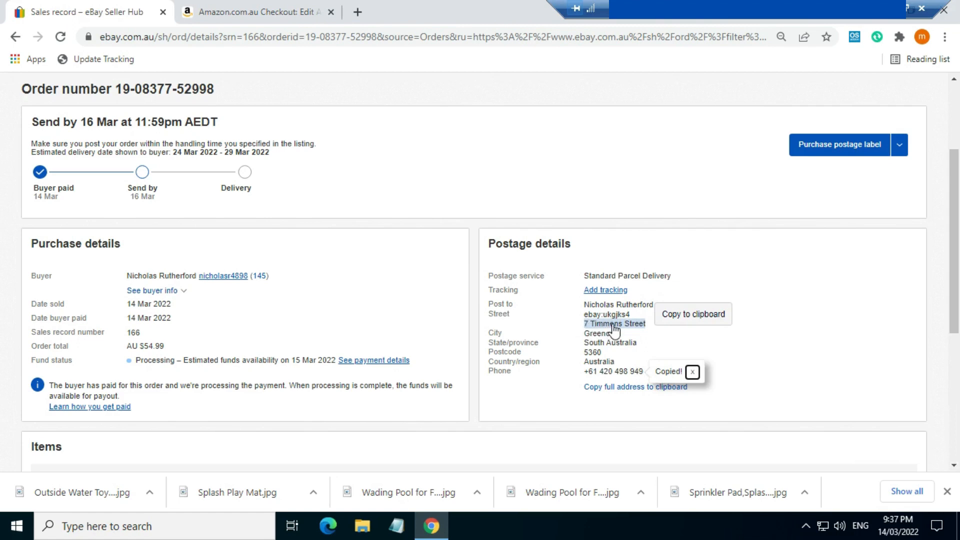
left_click(613, 325)
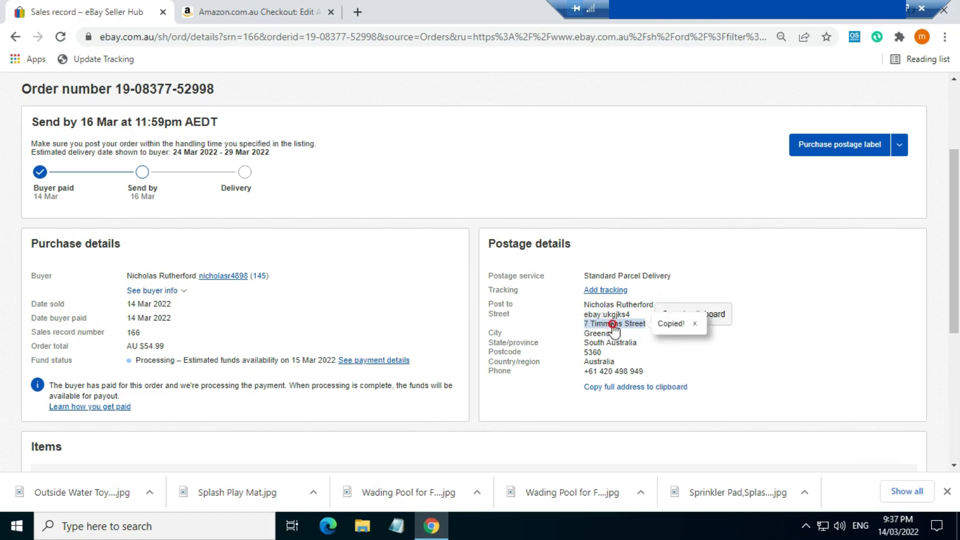
- Paste the buyer's street into both Address lines, replacing the old street
left_click(295, 19)
left_click(218, 312)
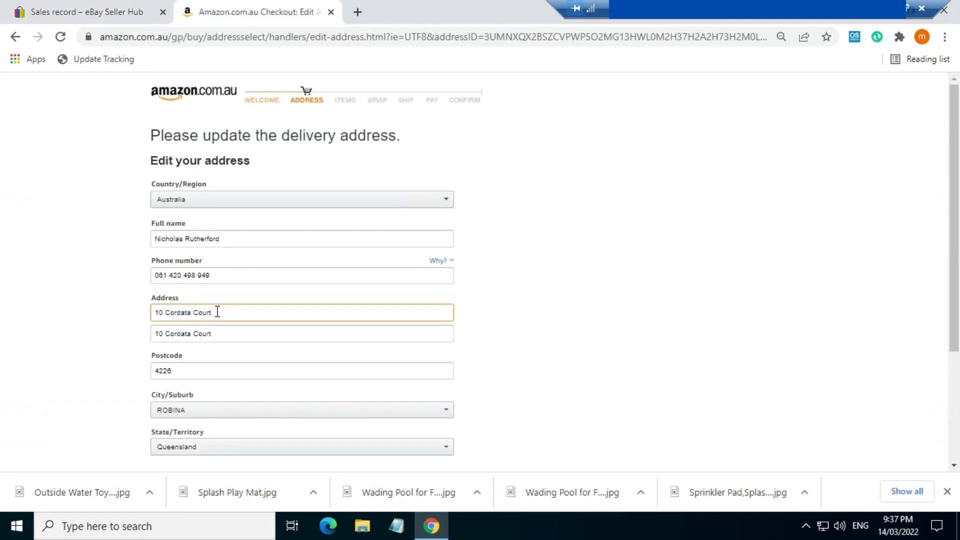
key("BackSpace")
key("BackSpace")
key("BackSpace")
key("BackSpace")
key("BackSpace")
key("BackSpace")
key("BackSpace")
key("BackSpace")
key("BackSpace")
key("BackSpace")
key("BackSpace")
key("BackSpace")
key("BackSpace")
key("BackSpace")
key("BackSpace")
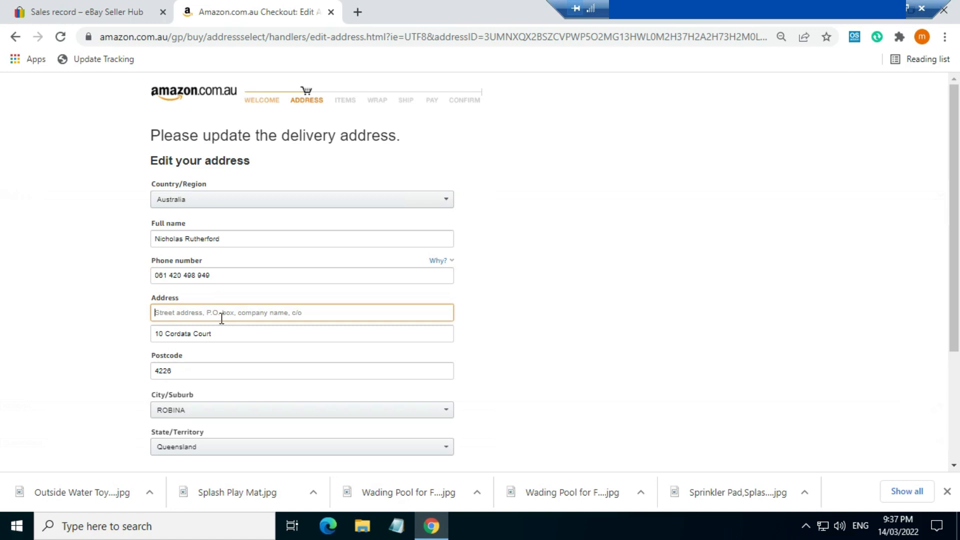
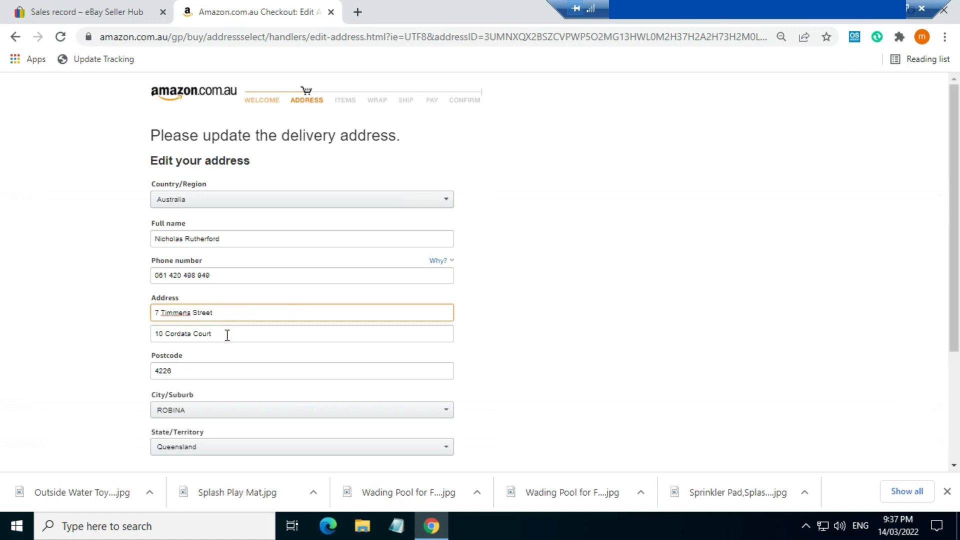
left_click(227, 335)
key("BackSpace")
key("BackSpace")
key("BackSpace")
key("BackSpace")
key("BackSpace")
key("BackSpace")
key("BackSpace")
key("BackSpace")
key("BackSpace")
key("BackSpace")
key("BackSpace")
key("BackSpace")
key("BackSpace")
key("BackSpace")
key("BackSpace")
key("BackSpace")
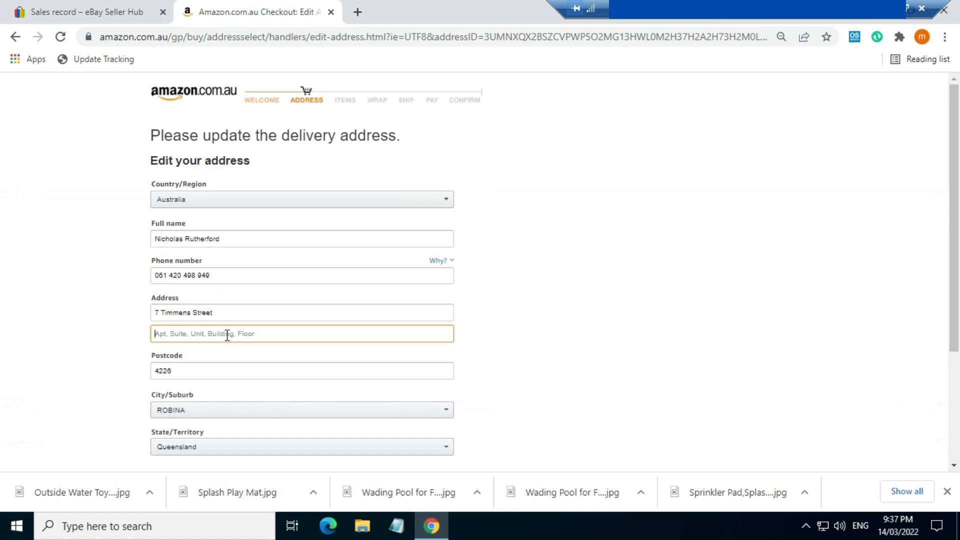
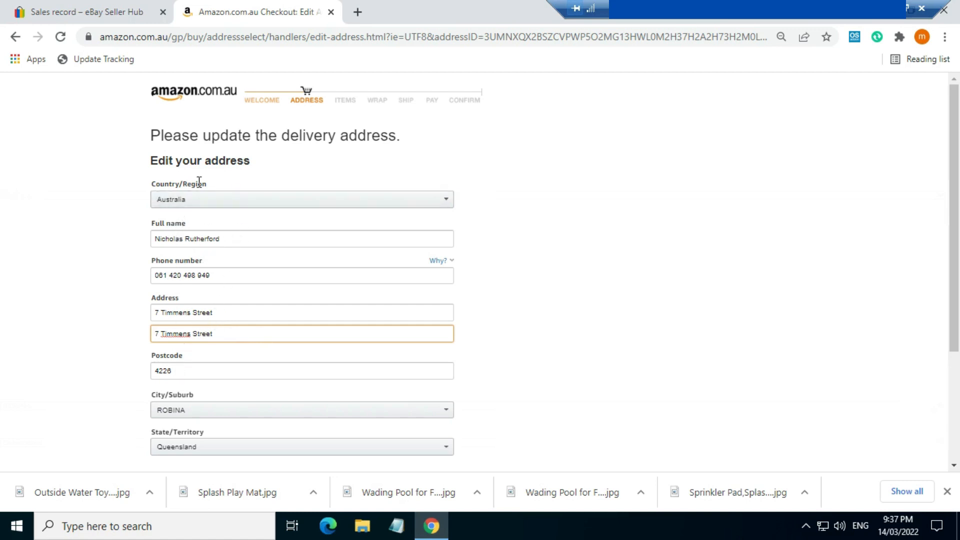
- Enter the buyer's postcode 5360 and choose GREENOCK as the city/suburb
left_click(123, 16)
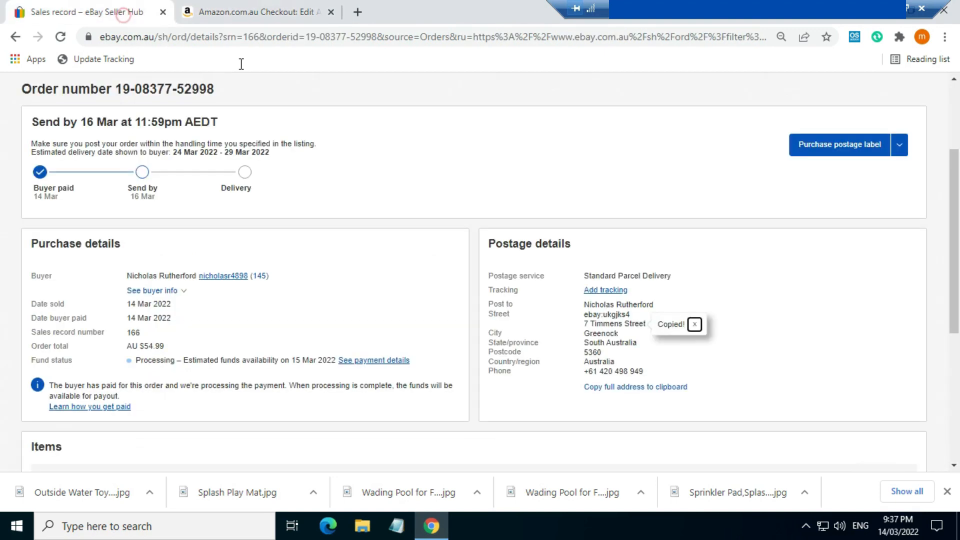
left_click(595, 357)
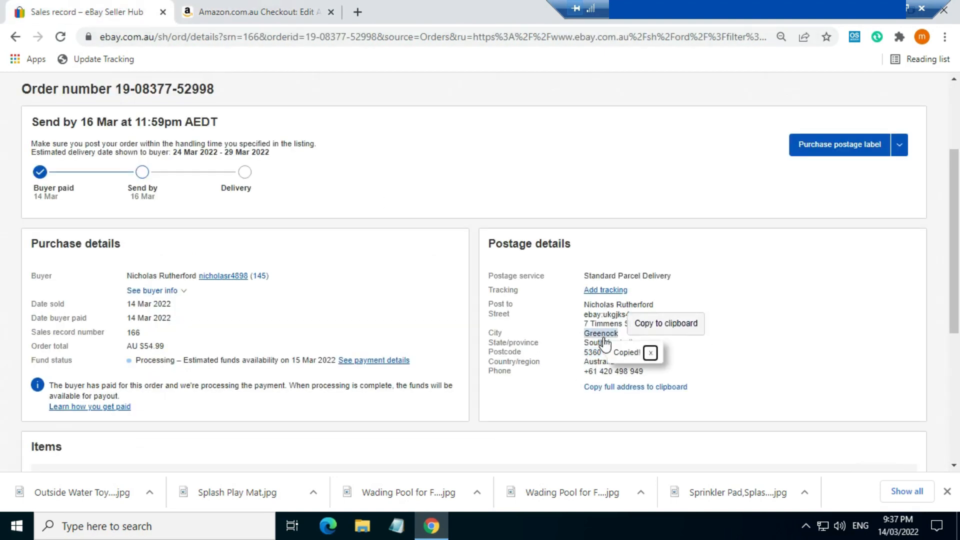
left_click(255, 6)
left_click(194, 368)
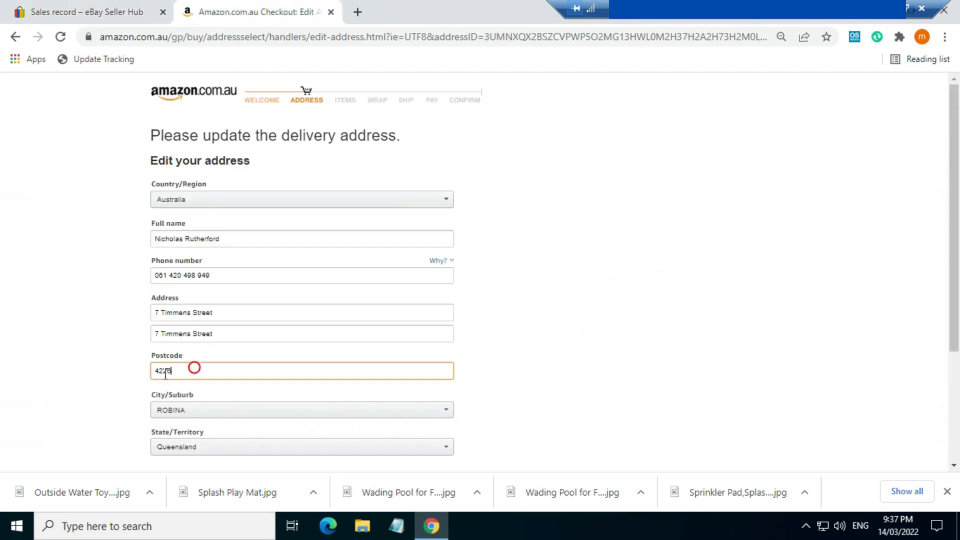
left_click(157, 375, "shift")
type("5360")
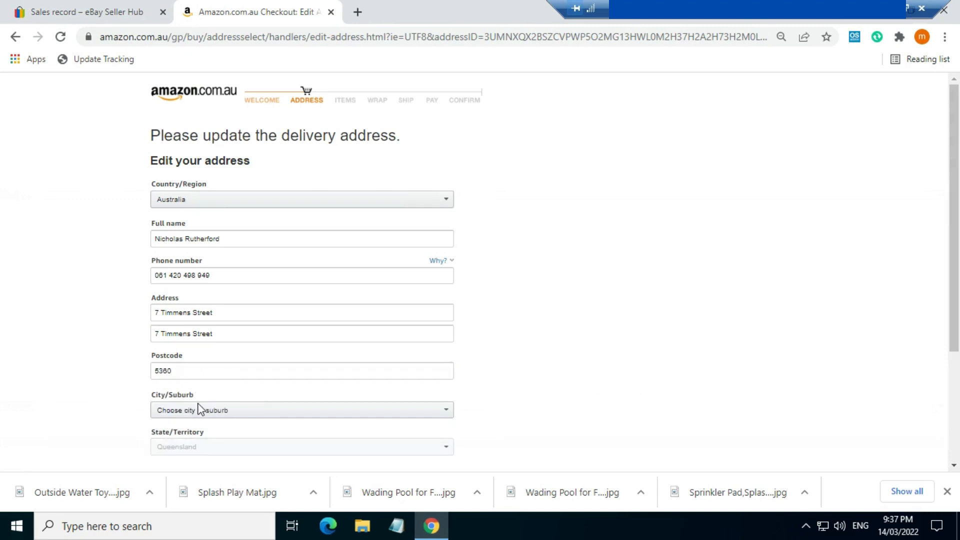
left_click(200, 412)
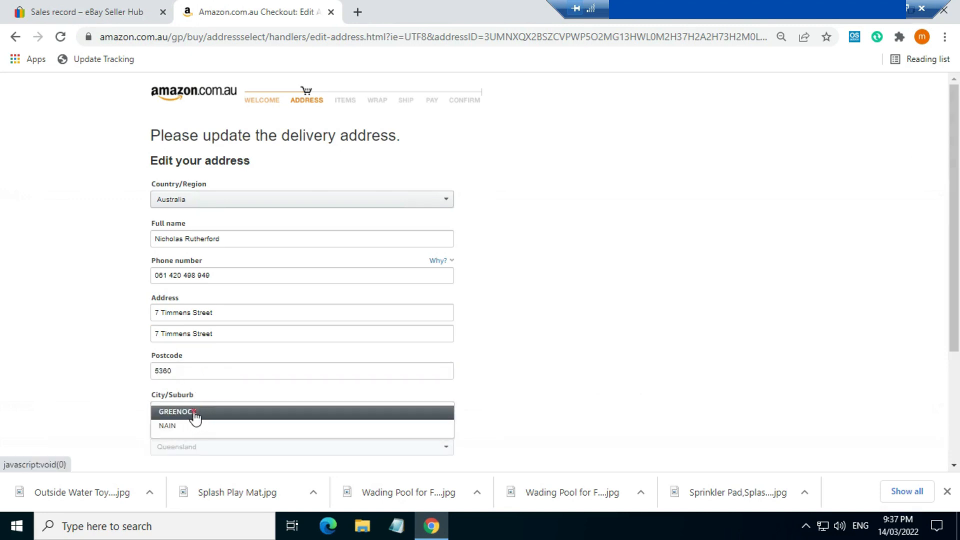
left_click(195, 414)
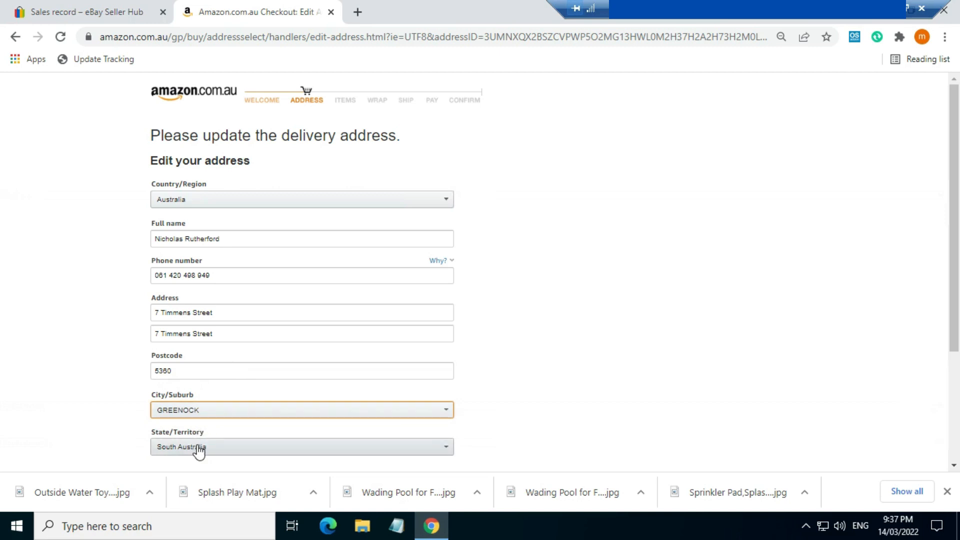
scroll(203, 445, "down", 1)
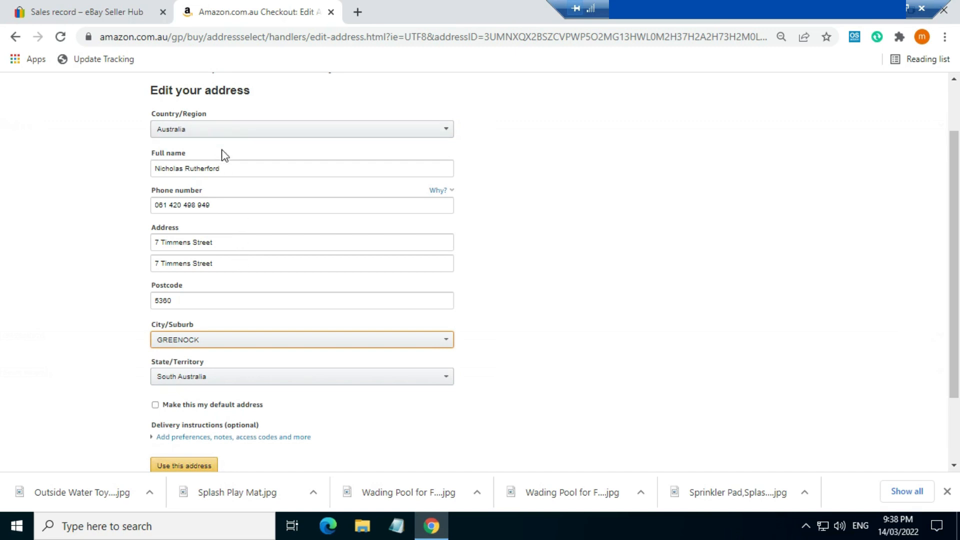
left_click(194, 299)
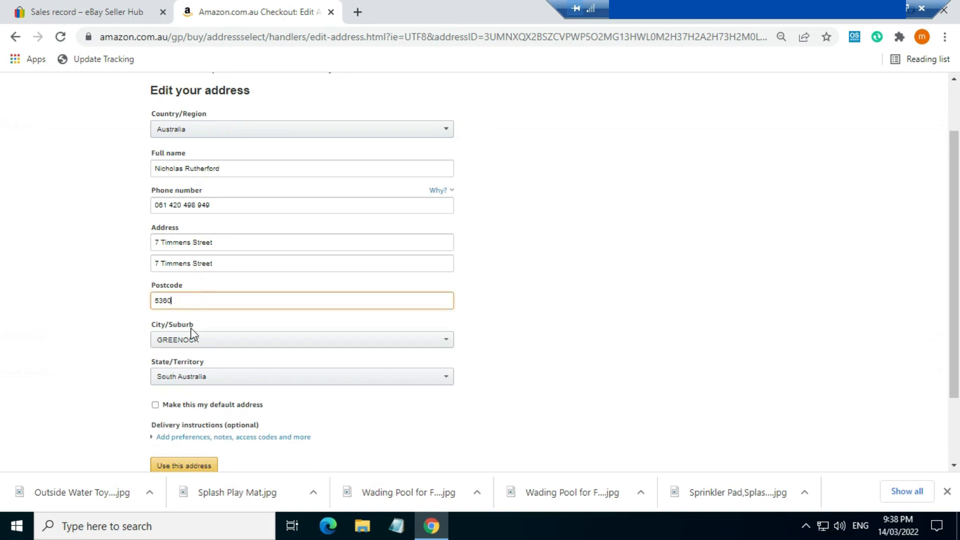
left_click(518, 306)
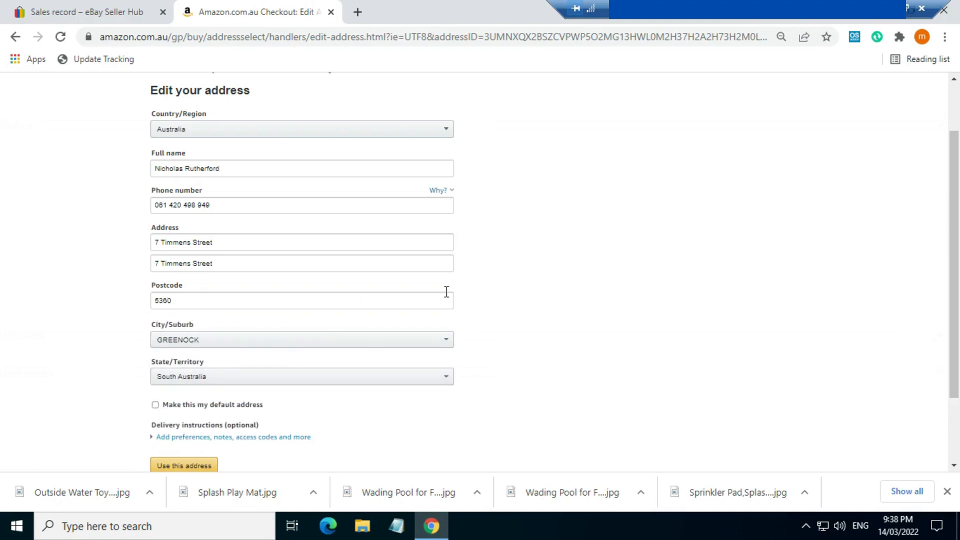
scroll(430, 307, "down", 2)
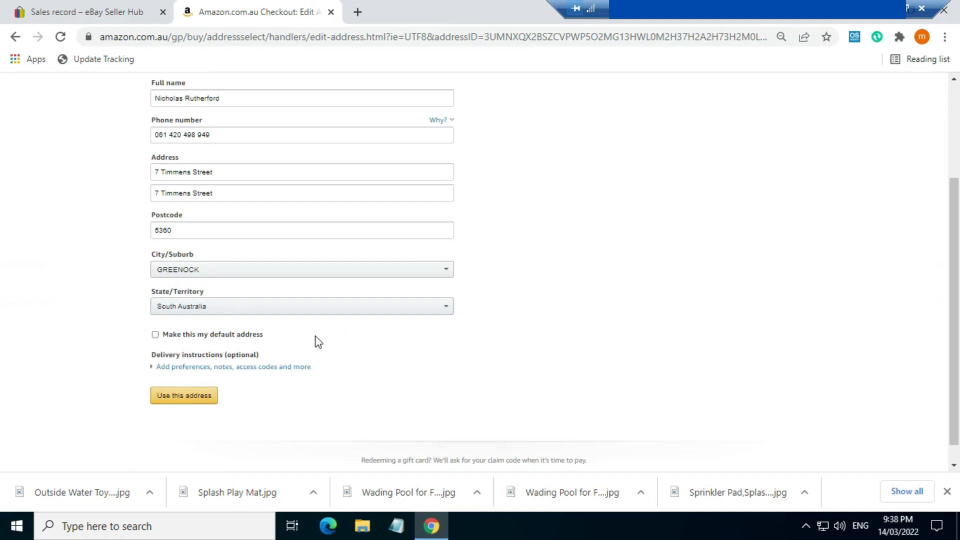
- Expand the optional delivery instructions and look over the package drop-off location options
left_click(240, 346)
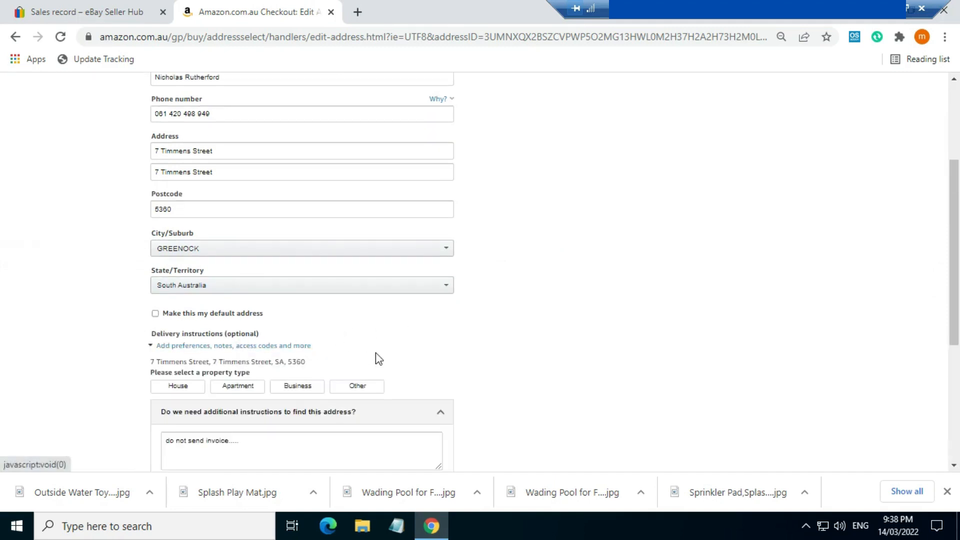
scroll(376, 353, "down", 2)
scroll(376, 355, "down", 2)
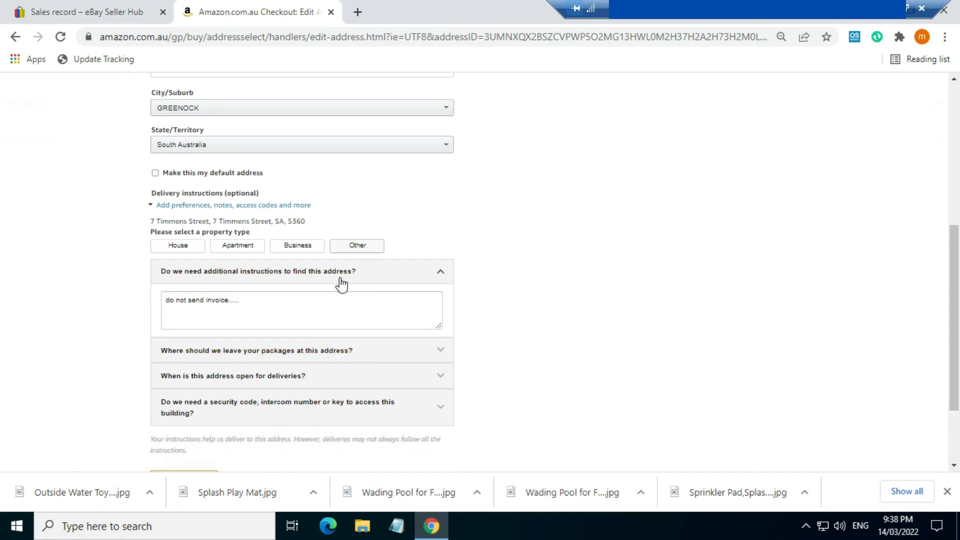
left_click(442, 350)
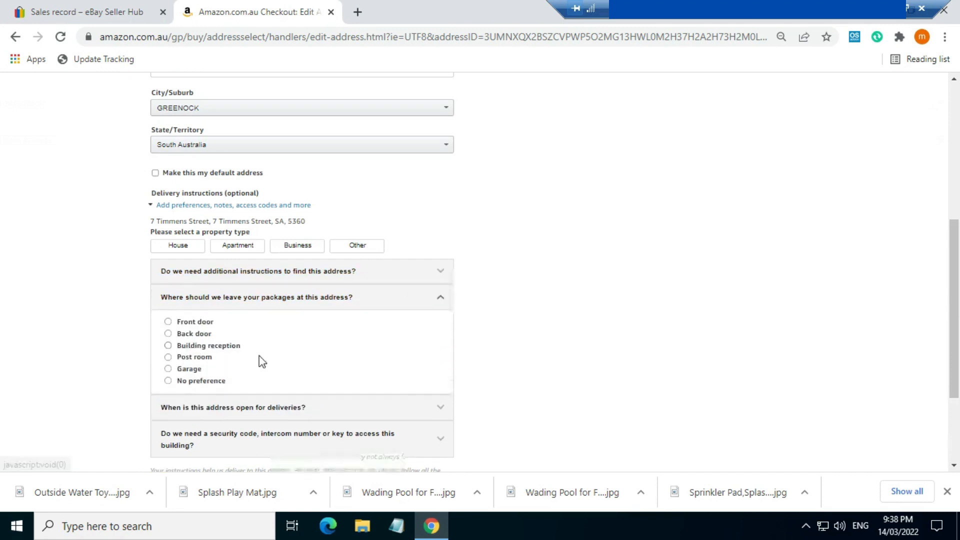
left_click(443, 302)
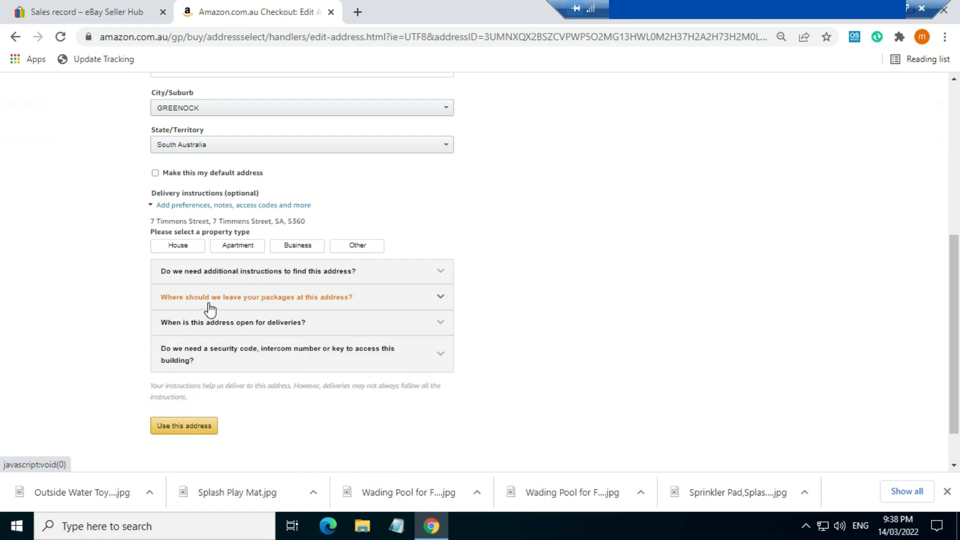
left_click(443, 302)
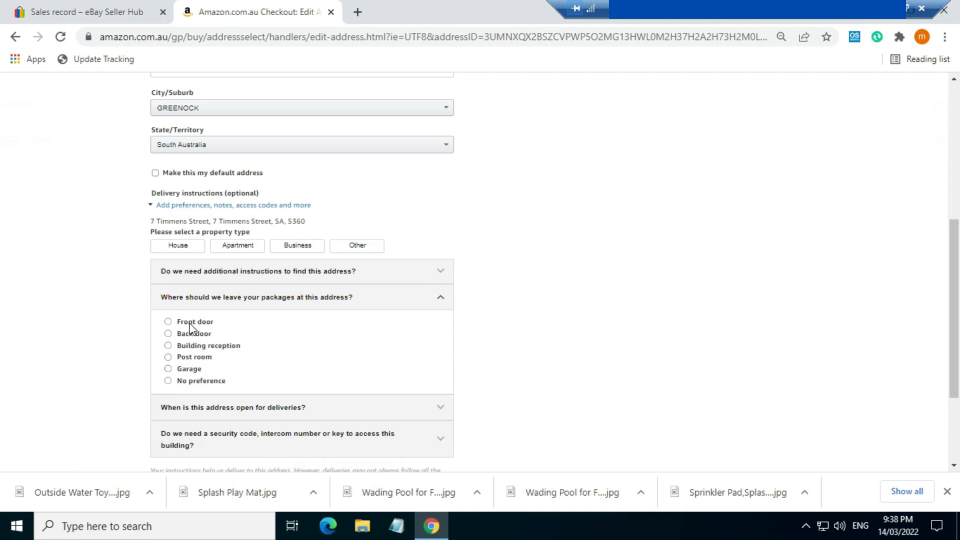
left_click(440, 300)
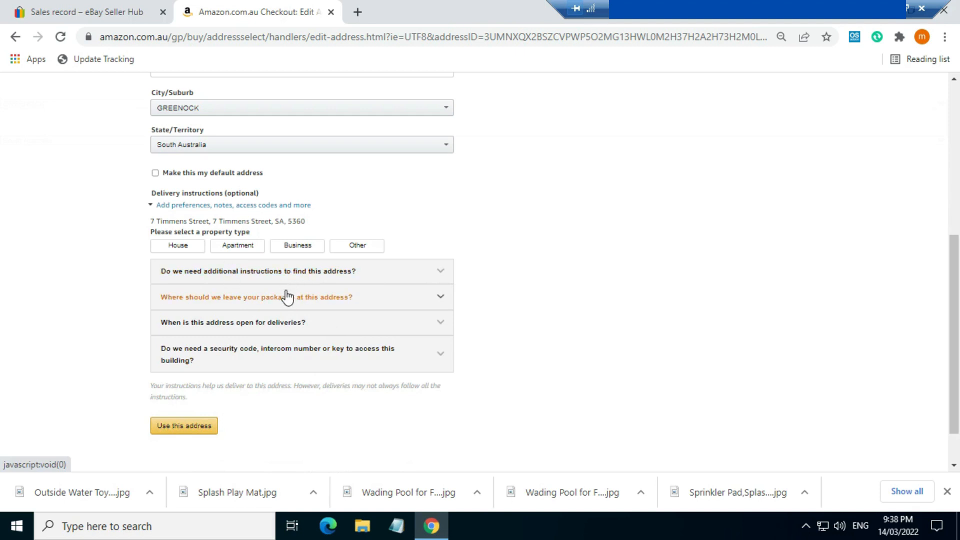
- Enter the address note "do not send invoice.....do not pack in amazon packing"
left_click(440, 272)
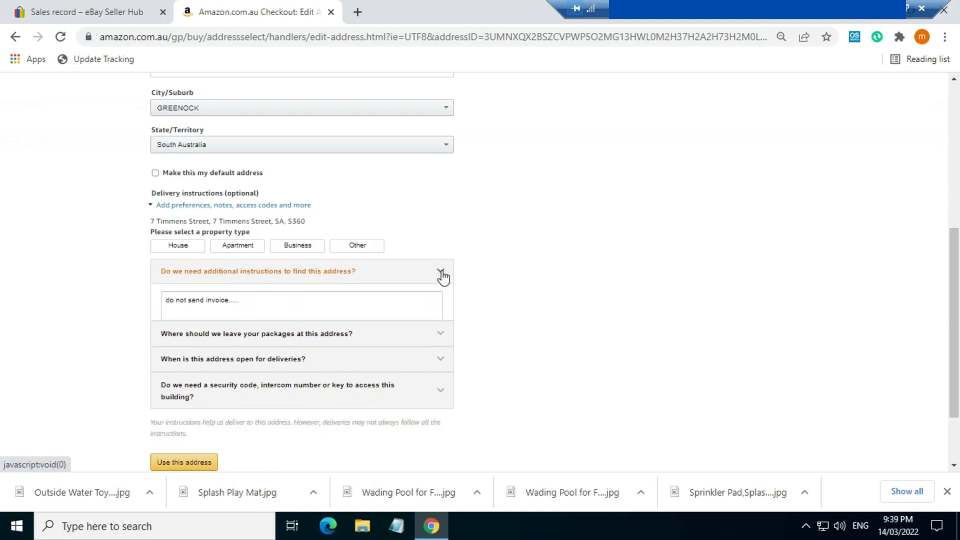
left_click(251, 304)
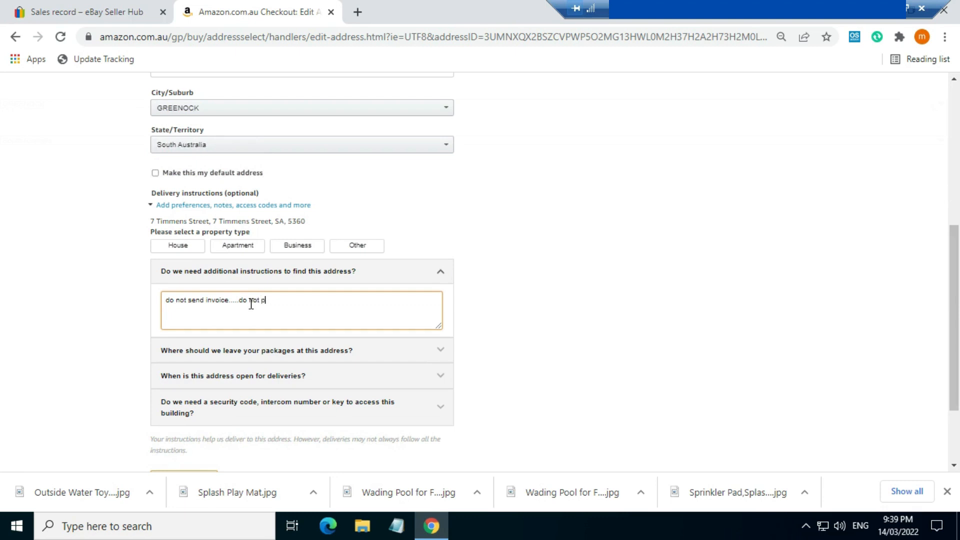
type("ck in amazon packing")
left_click(234, 301)
left_click_drag(225, 299, 197, 291)
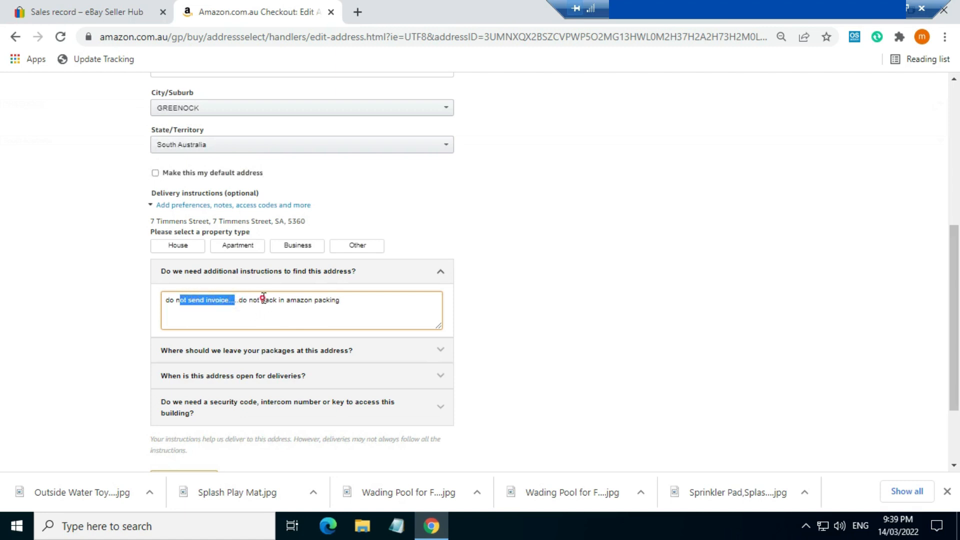
left_click_drag(264, 299, 329, 300)
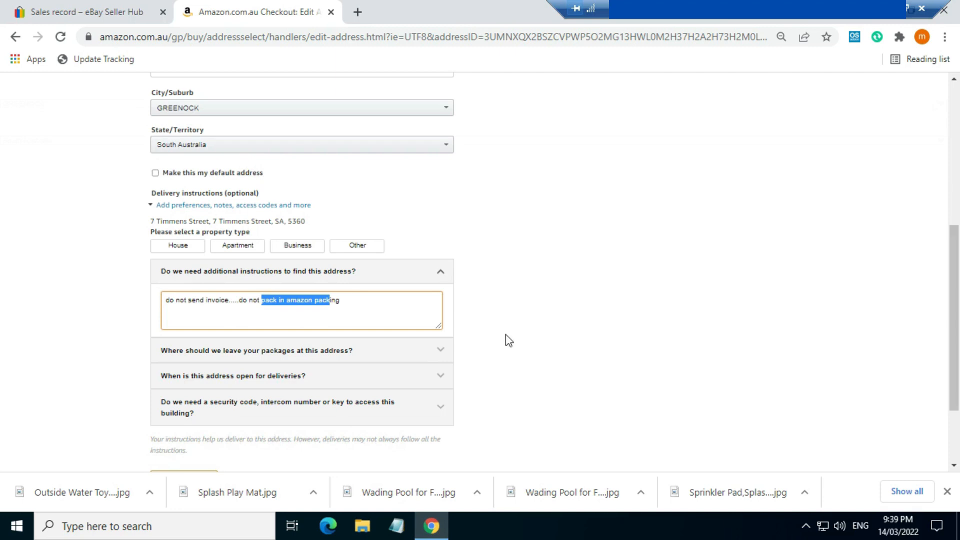
scroll(350, 360, "down", 2)
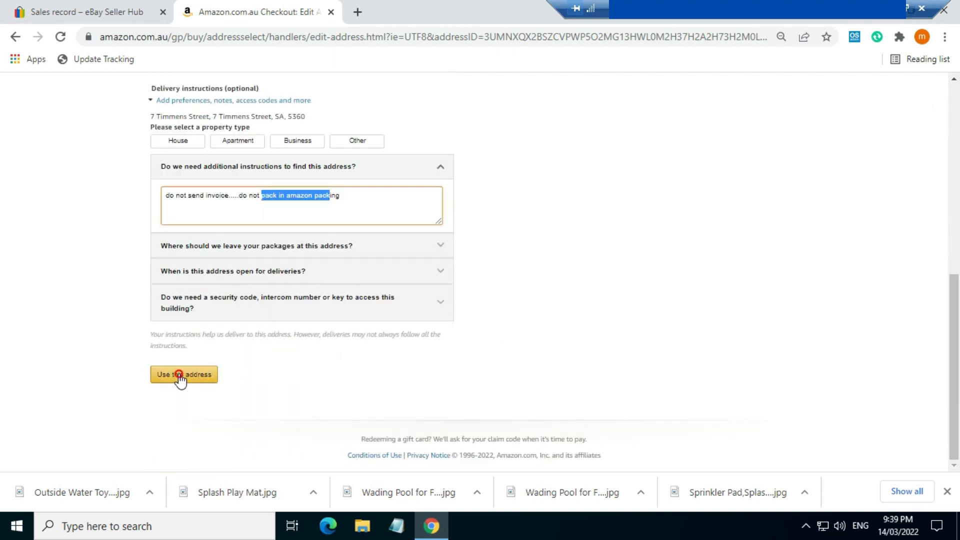
- Use the buyer's address and accept free Prime delivery
left_click(179, 375)
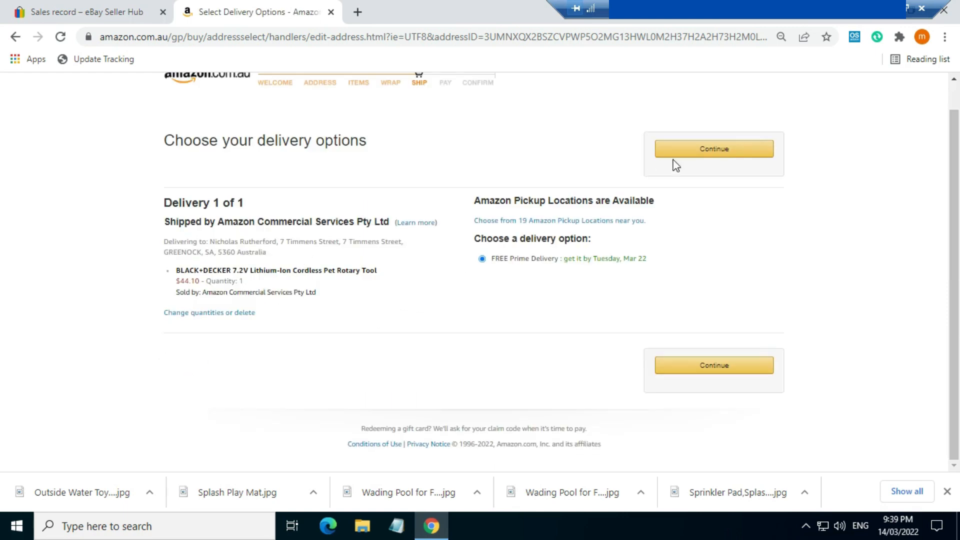
left_click(693, 153)
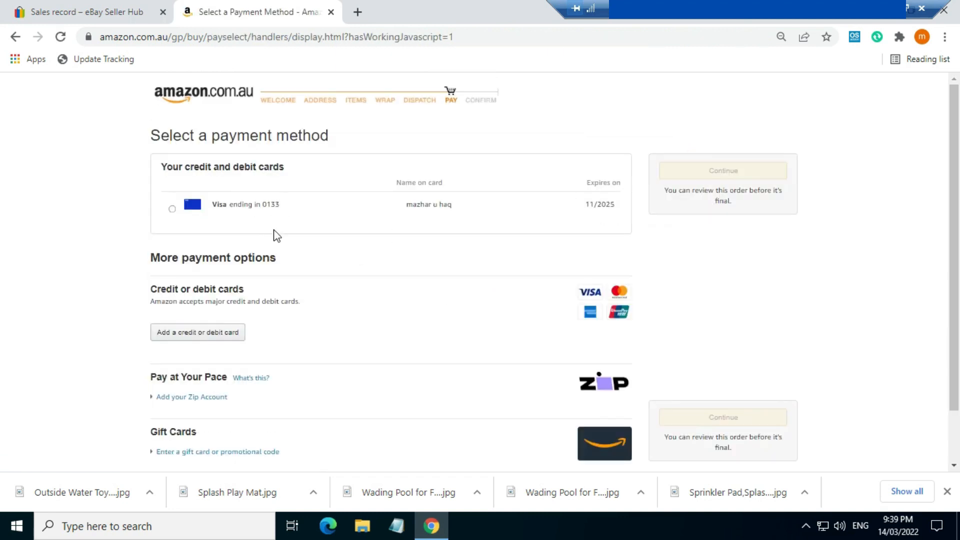
scroll(276, 236, "down", 1)
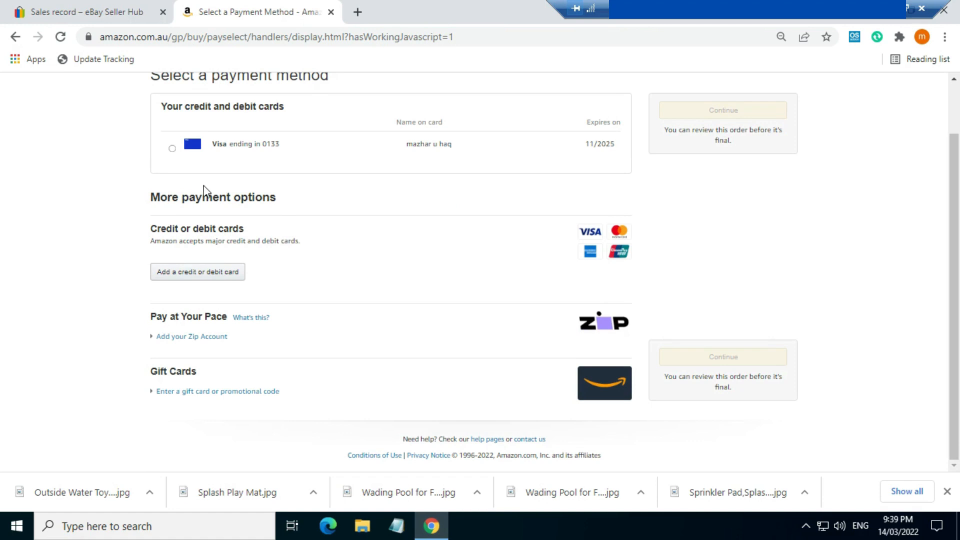
- Choose the saved Visa card for payment, cross-checking the eBay order details
left_click(113, 13)
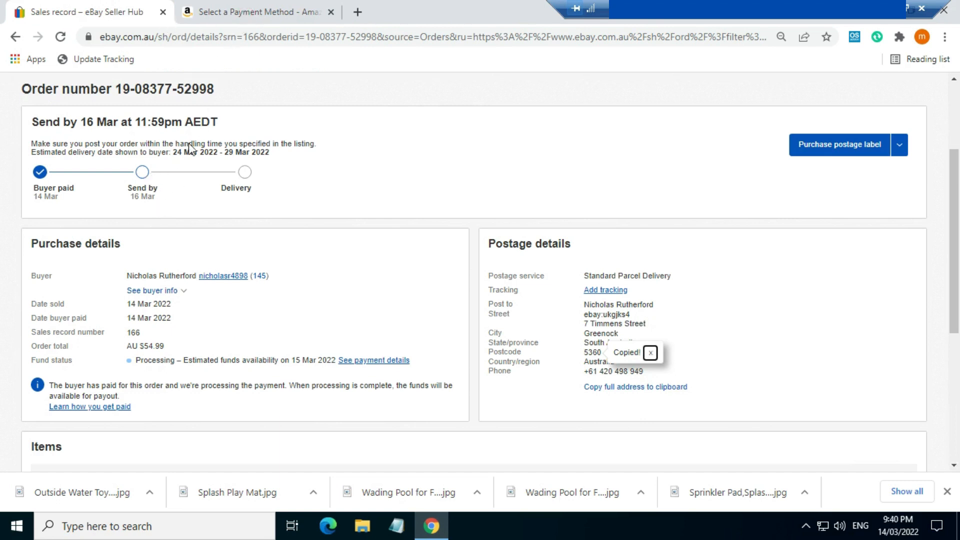
left_click(244, 13)
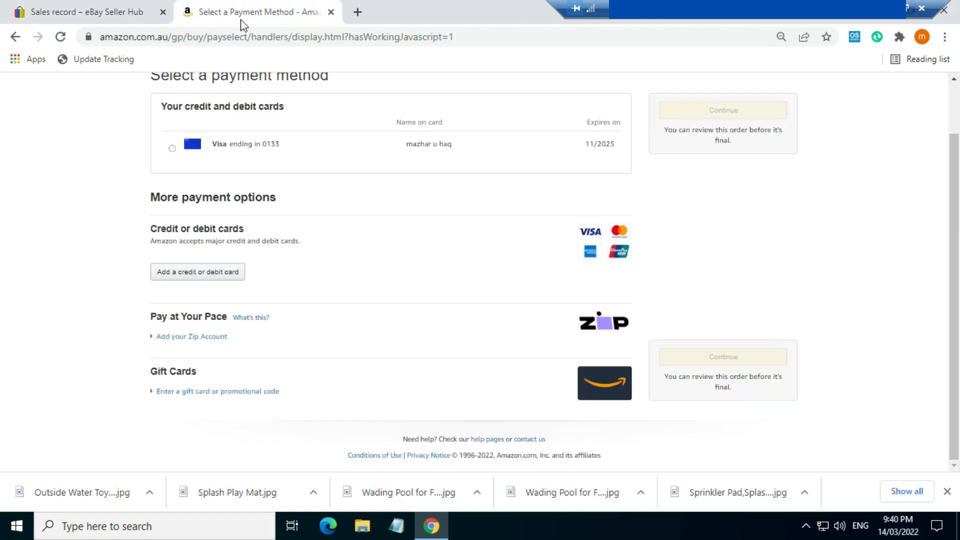
left_click(171, 151)
left_click(96, 7)
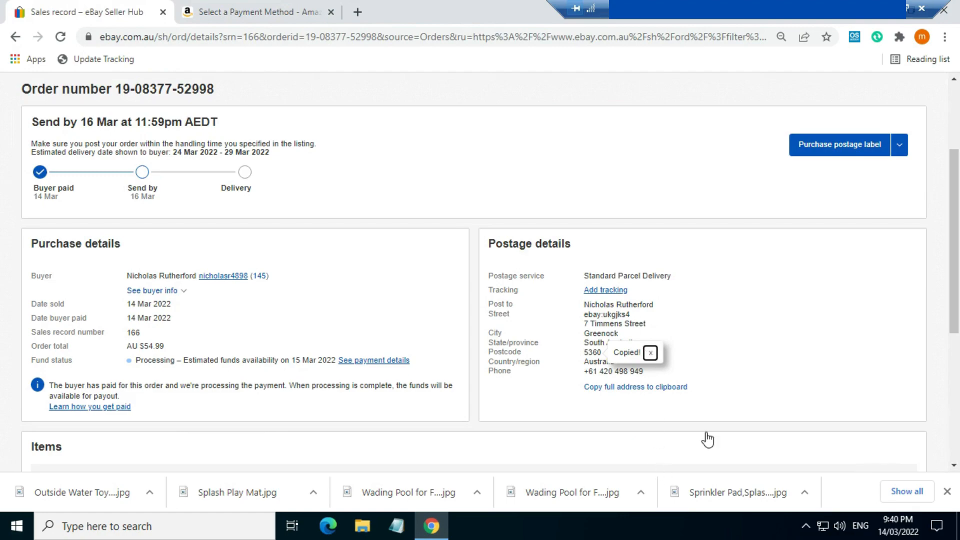
- Confirm Free Screen Recorder is still recording, then return to the remote Amazon payment page
left_click(906, 9)
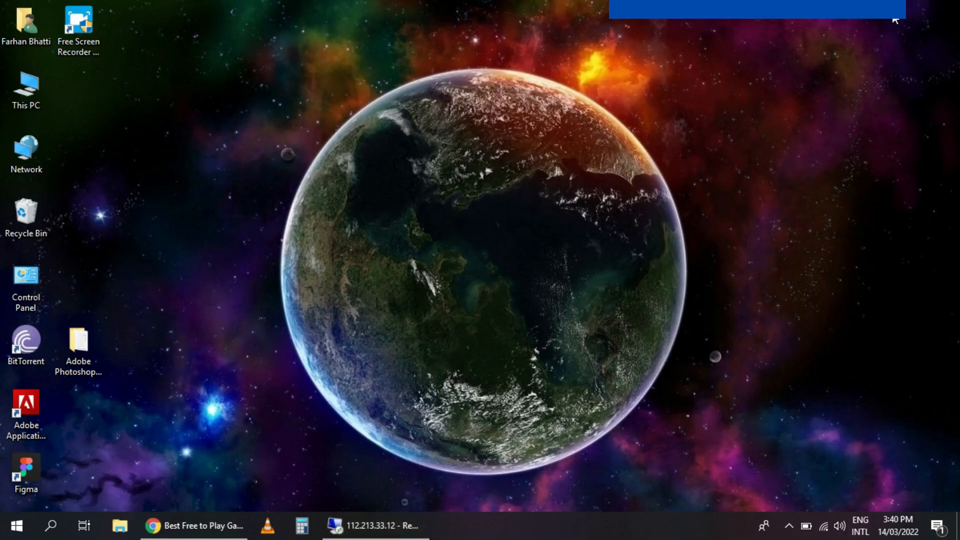
left_click(789, 526)
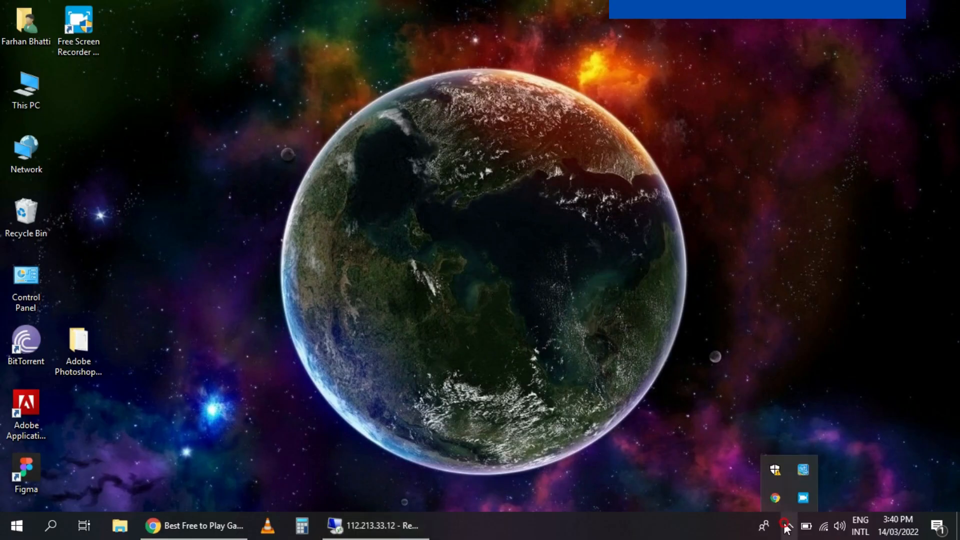
left_click(802, 498)
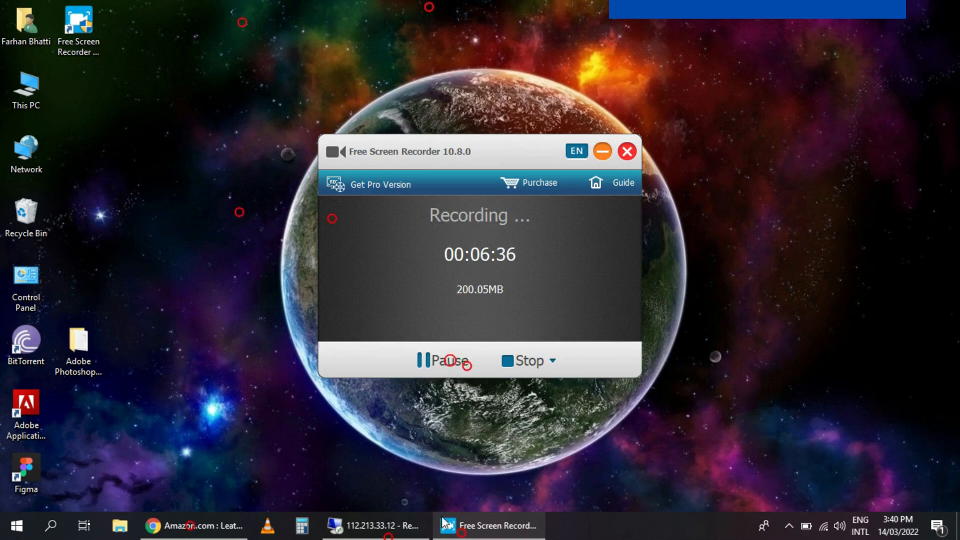
left_click(373, 525)
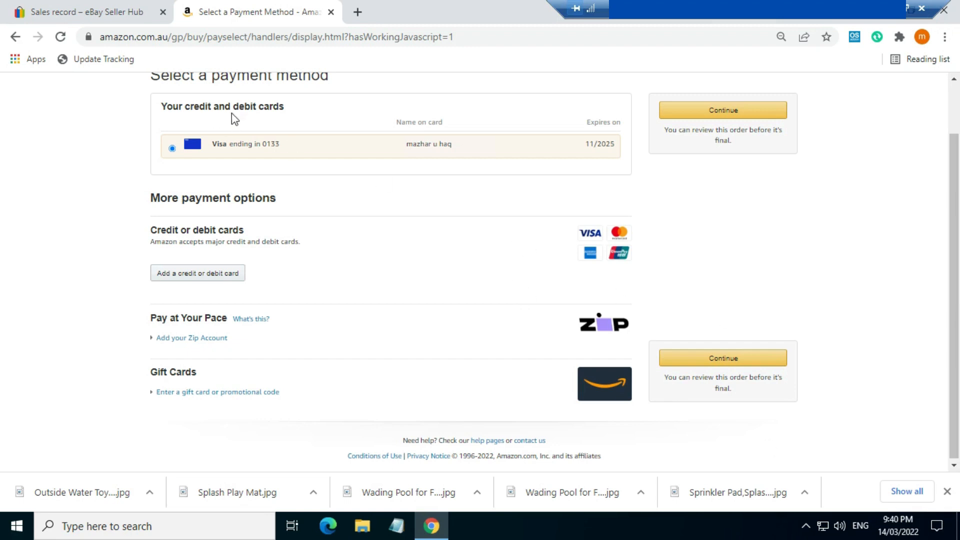
- Replace the rotary tool's gift message with 'hope to deal with you again', without gift wrap
left_click(747, 112)
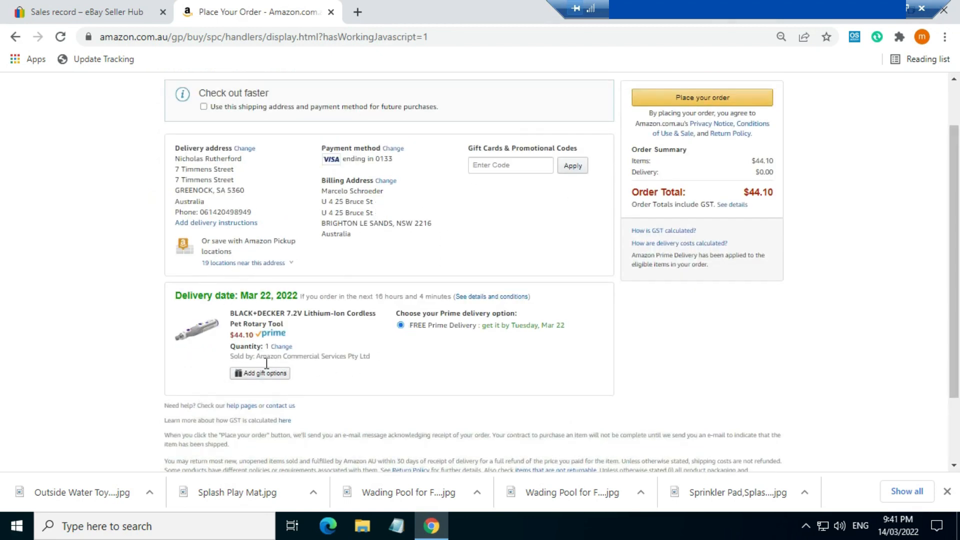
left_click(250, 375)
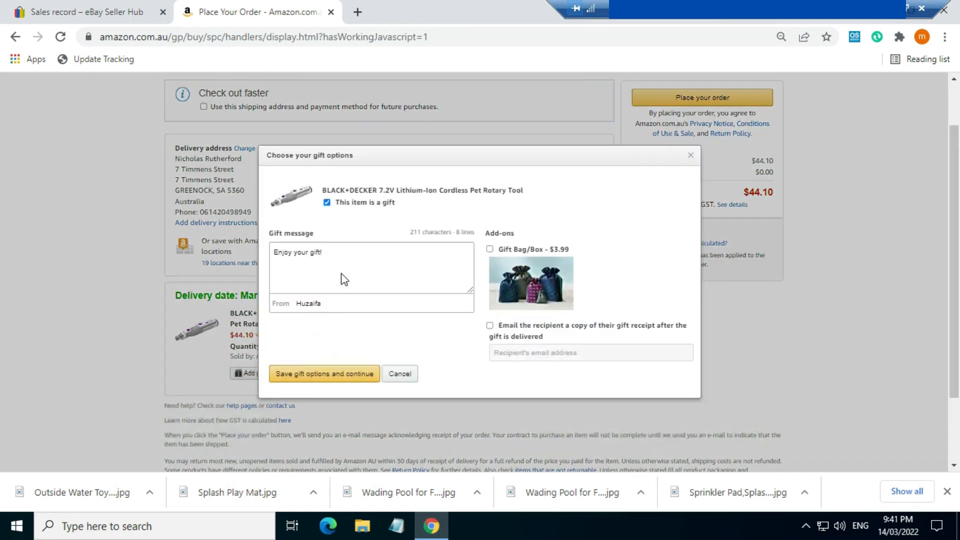
left_click(345, 254)
key("BackSpace")
key("BackSpace")
key("BackSpace")
key("BackSpace")
key("BackSpace")
key("BackSpace")
key("BackSpace")
key("BackSpace")
key("BackSpace")
key("BackSpace")
key("BackSpace")
key("BackSpace")
key("BackSpace")
key("BackSpace")
key("BackSpace")
key("BackSpace")
type("hope to deal with you again")
left_click(319, 375)
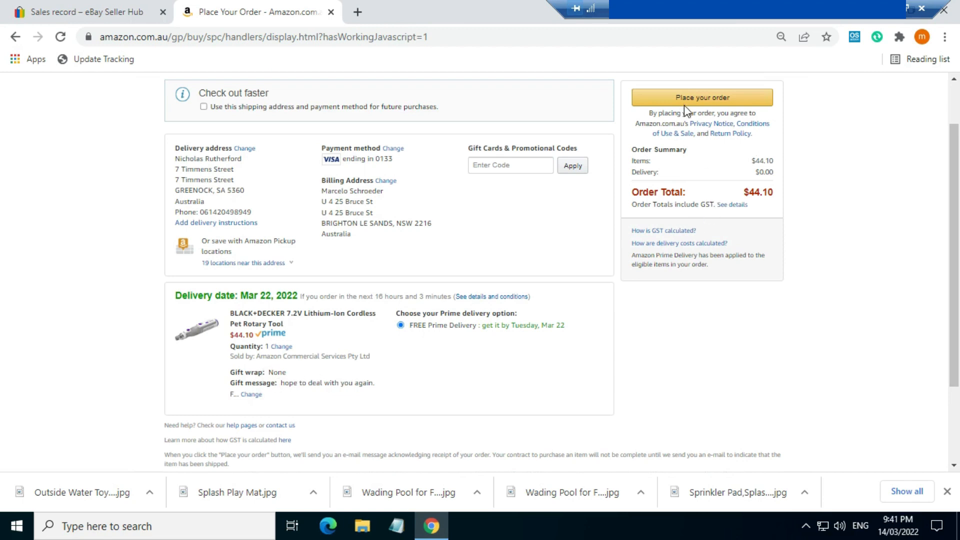
- Place the Amazon order, then bring the eBay order details and its actions list back up
left_click(702, 106)
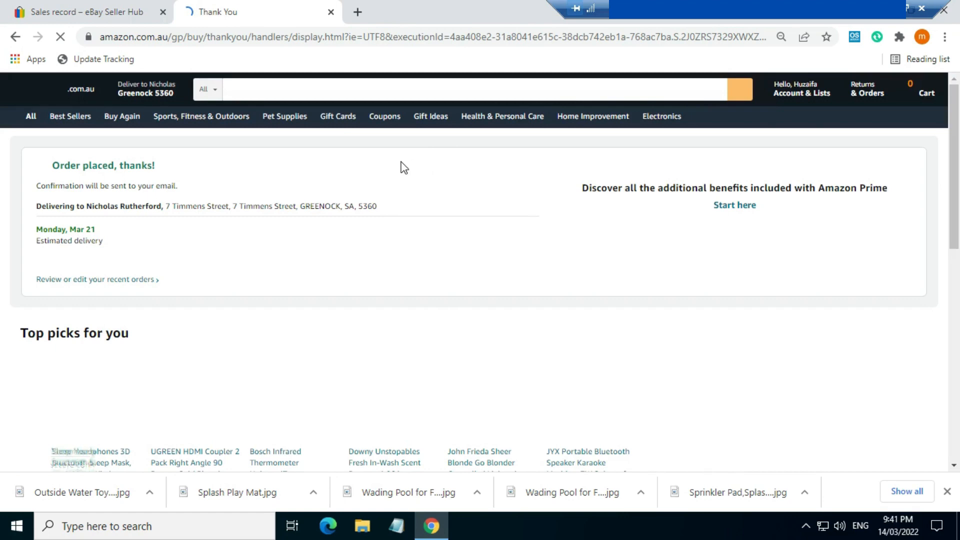
left_click(103, 11)
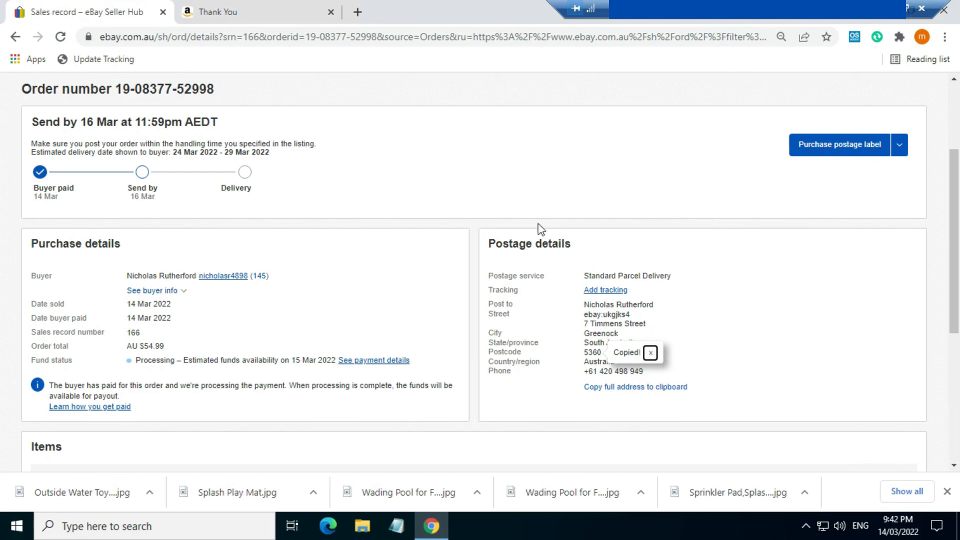
left_click(899, 147)
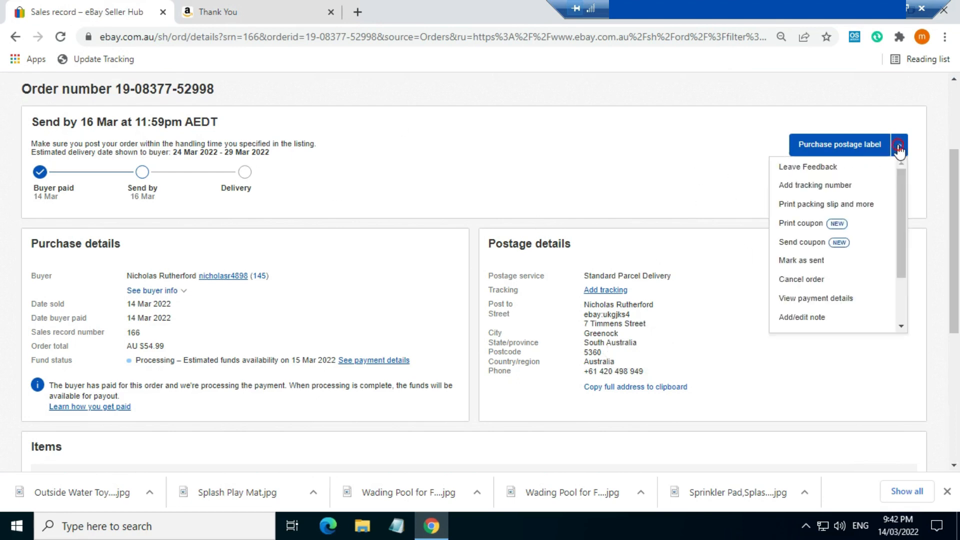
- Leave the buyer the stored feedback 'Hope to deal with you again. Thank you.'
left_click(842, 171)
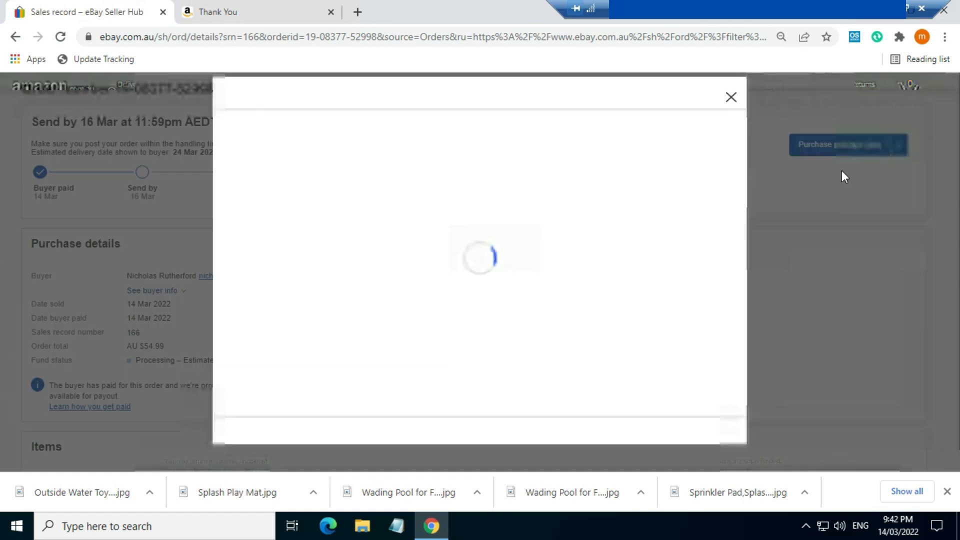
left_click(320, 269)
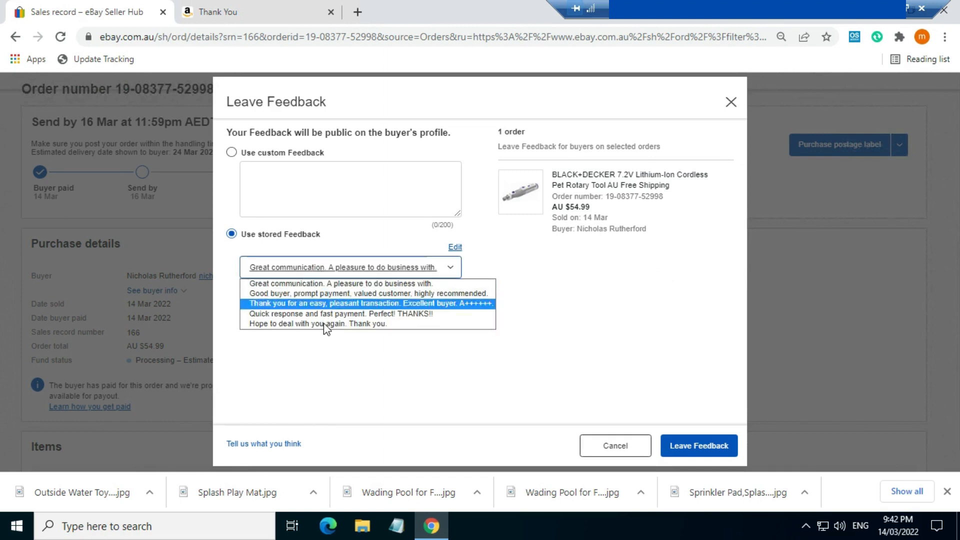
left_click(325, 324)
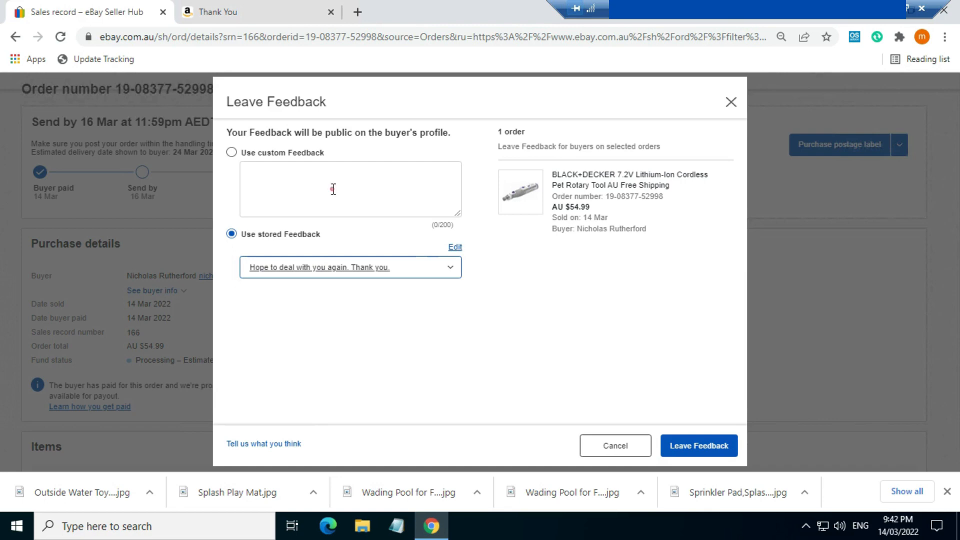
left_click(333, 189)
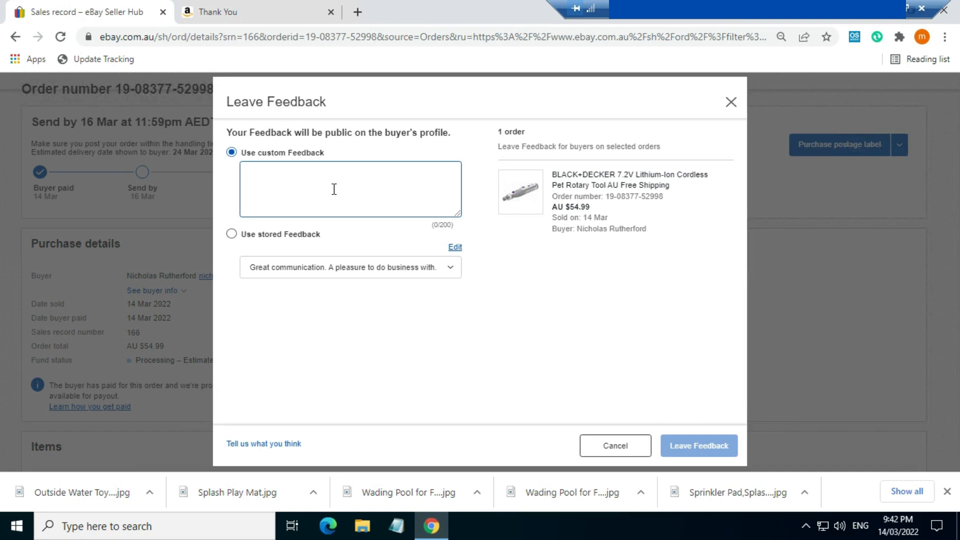
left_click(231, 233)
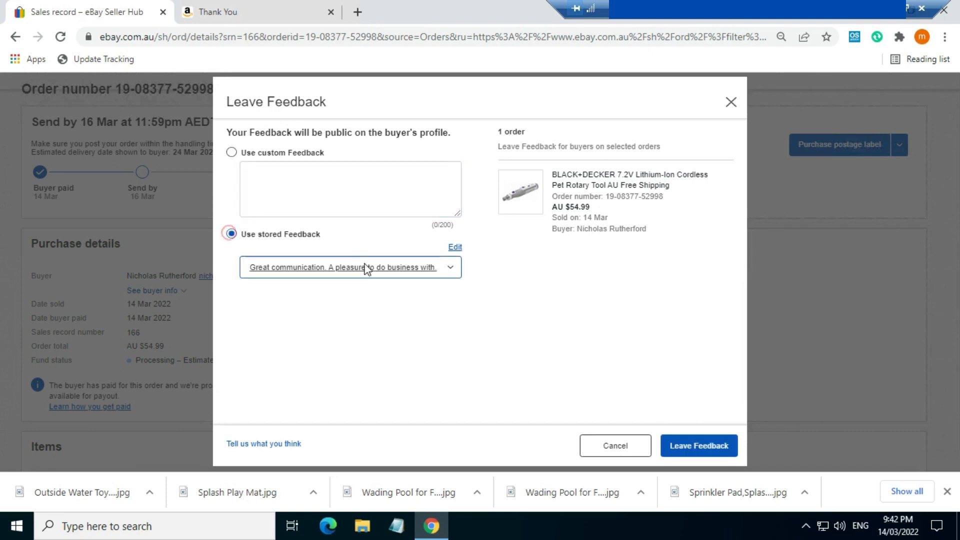
left_click(386, 269)
left_click(296, 324)
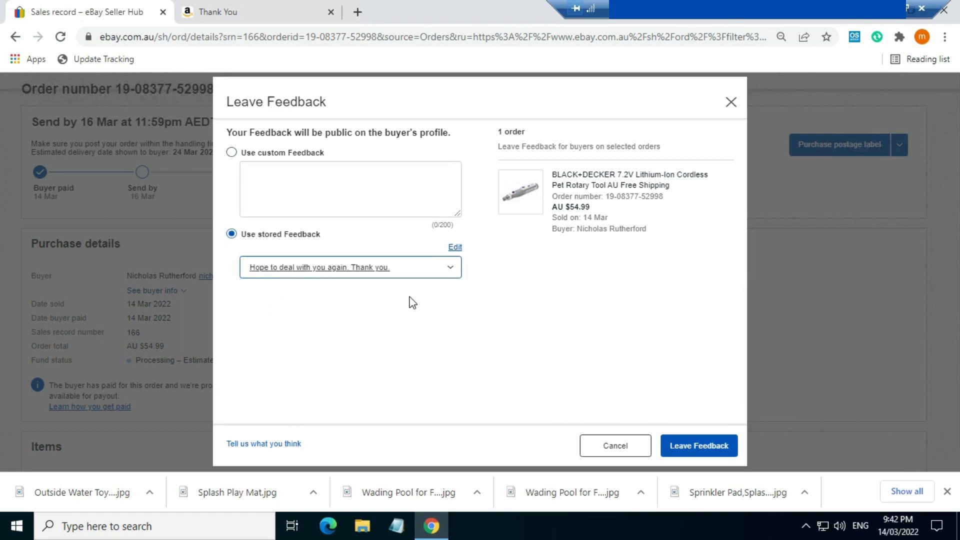
left_click(705, 445)
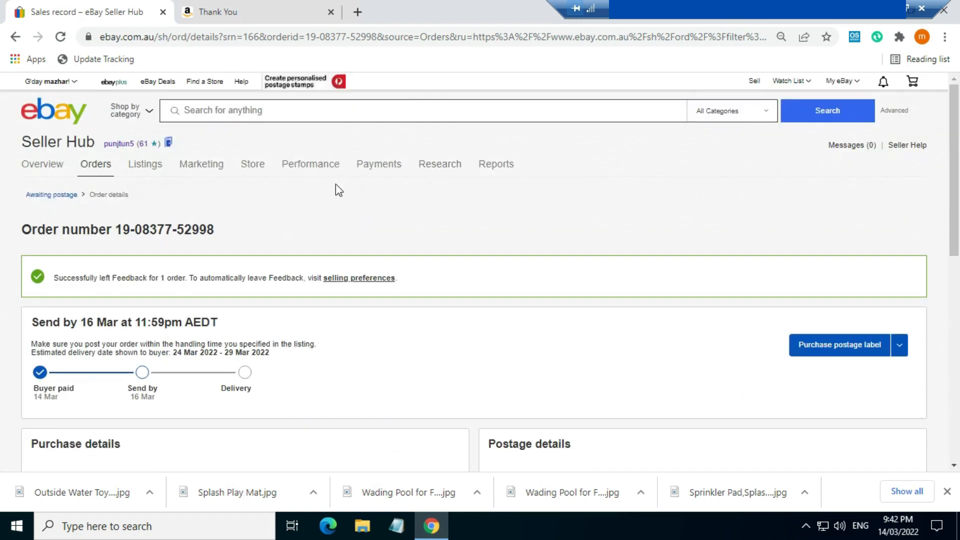
mouse_move(378, 167)
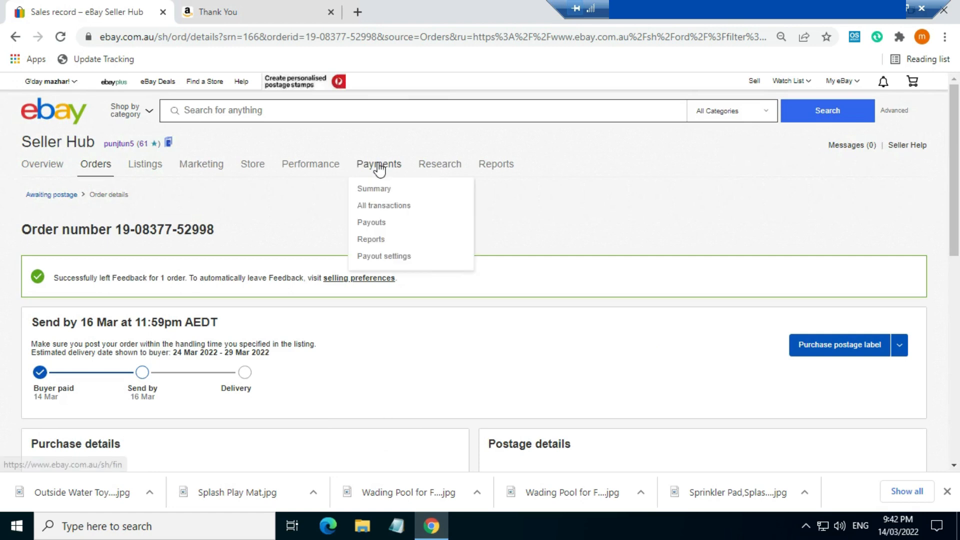